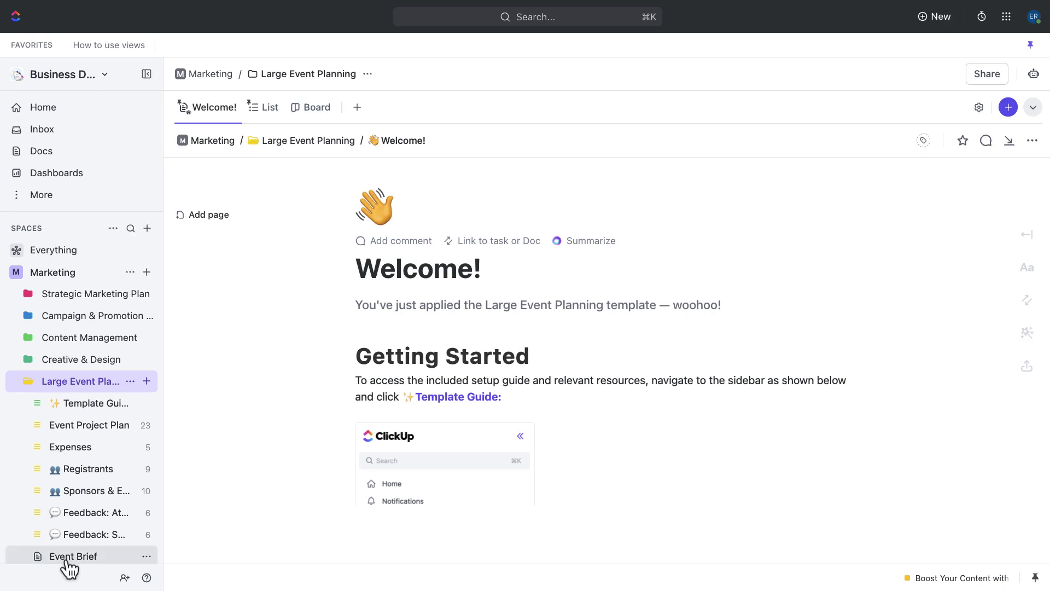
Step: Open the Event Brief doc's Summary page and read down to its Goals & Success Metrics table
{"action": "left_click", "coordinate": [82, 566]}
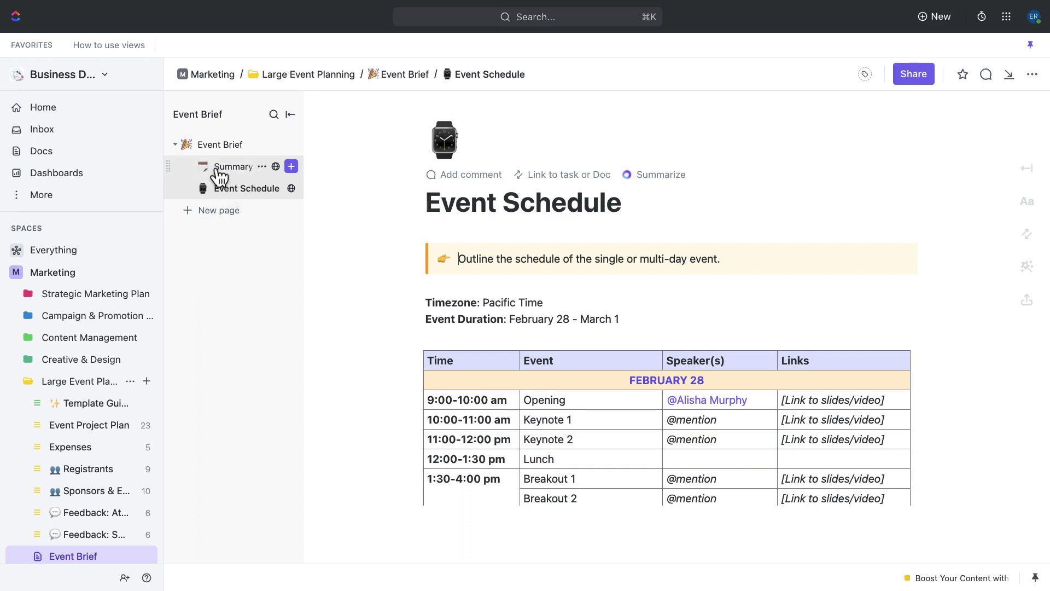
{"action": "left_click", "coordinate": [246, 175]}
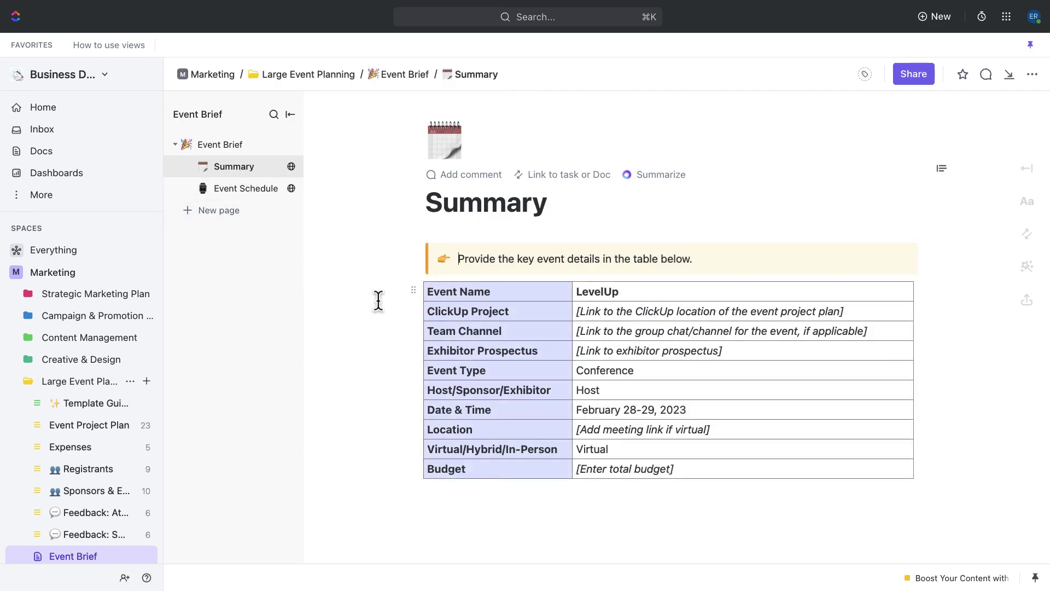
{"action": "mouse_move", "coordinate": [426, 303]}
{"action": "scroll", "coordinate": [411, 300], "scroll_direction": "down", "scroll_amount": 2}
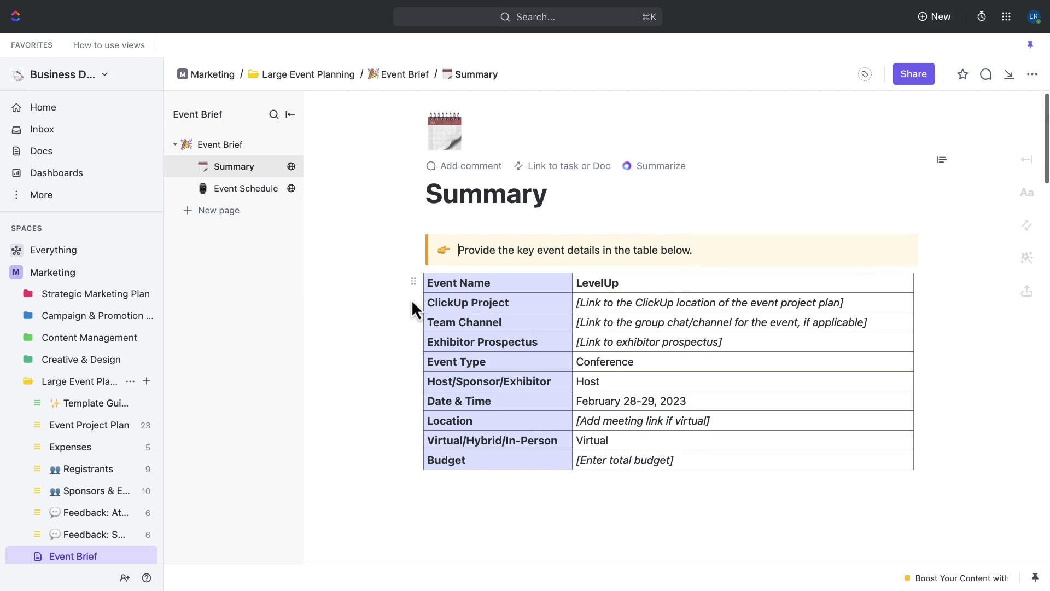
{"action": "scroll", "coordinate": [413, 304], "scroll_direction": "down", "scroll_amount": 1}
{"action": "scroll", "coordinate": [412, 303], "scroll_direction": "down", "scroll_amount": 2}
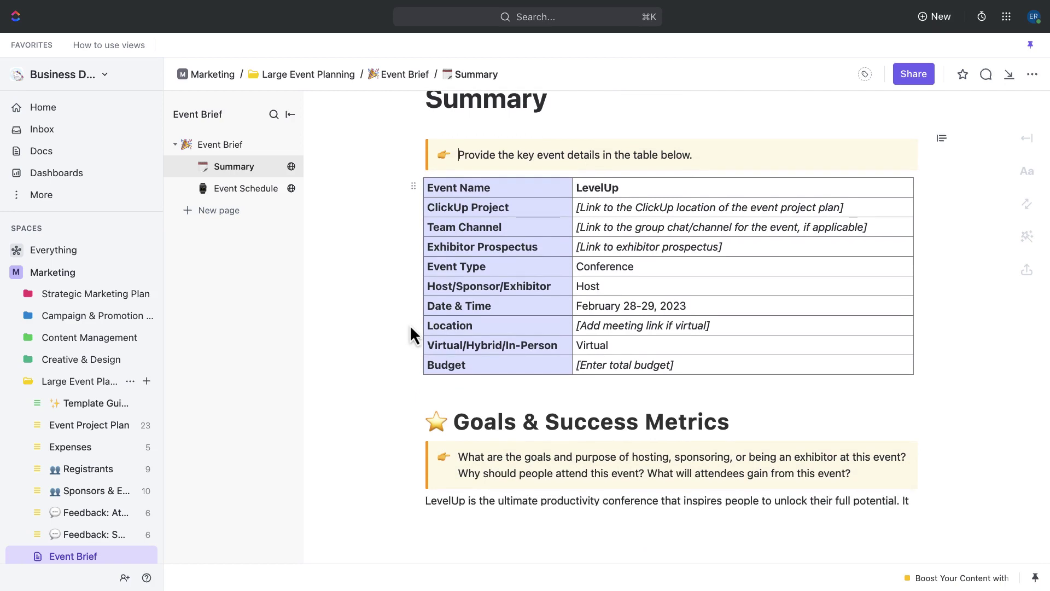
{"action": "scroll", "coordinate": [410, 325], "scroll_direction": "down", "scroll_amount": 5}
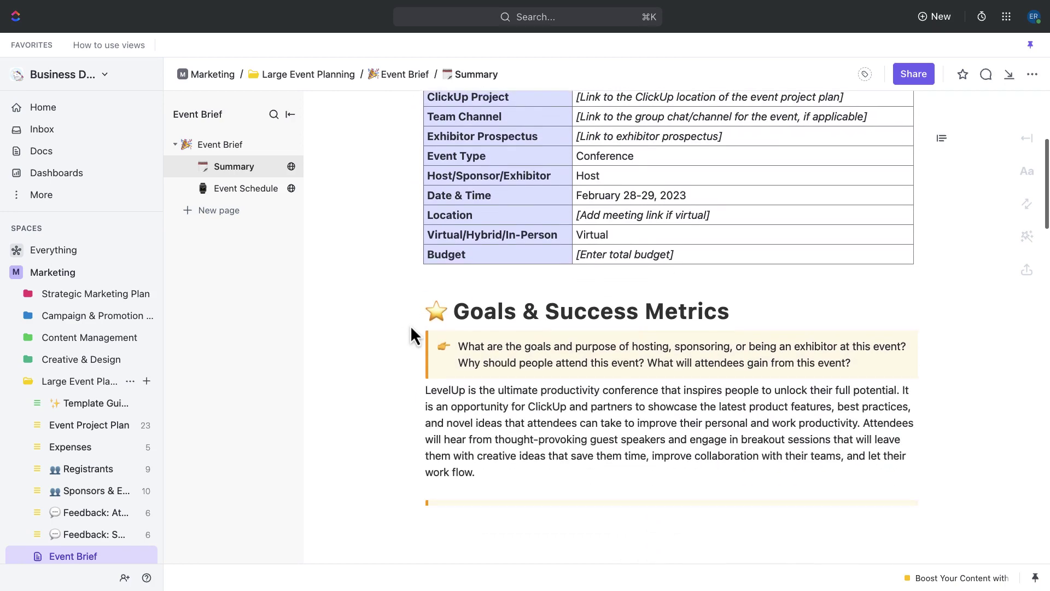
{"action": "scroll", "coordinate": [410, 324], "scroll_direction": "down", "scroll_amount": 5}
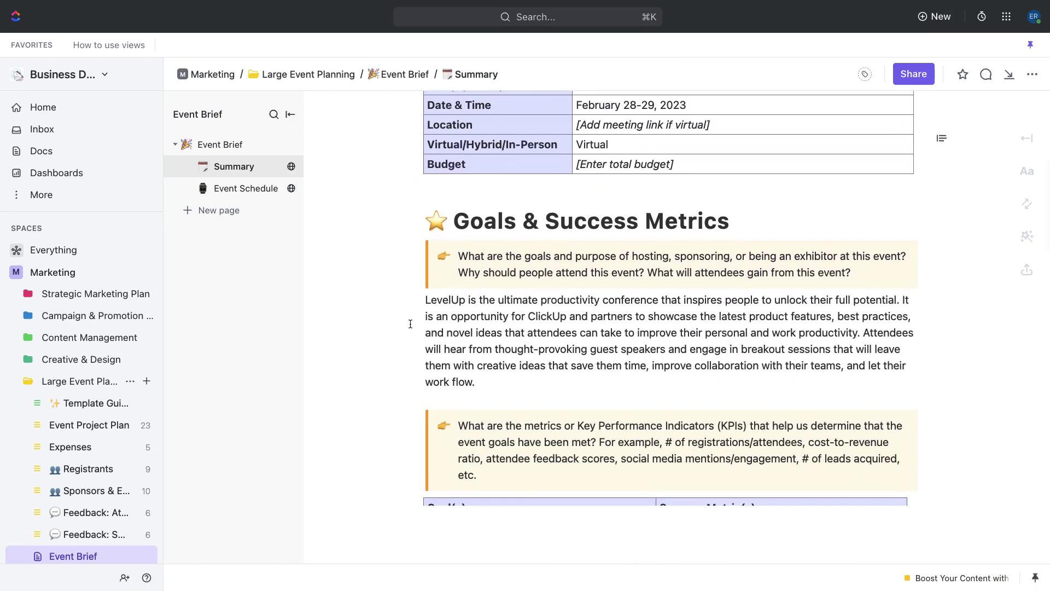
{"action": "scroll", "coordinate": [410, 324], "scroll_direction": "down", "scroll_amount": 1}
{"action": "scroll", "coordinate": [410, 323], "scroll_direction": "down", "scroll_amount": 1}
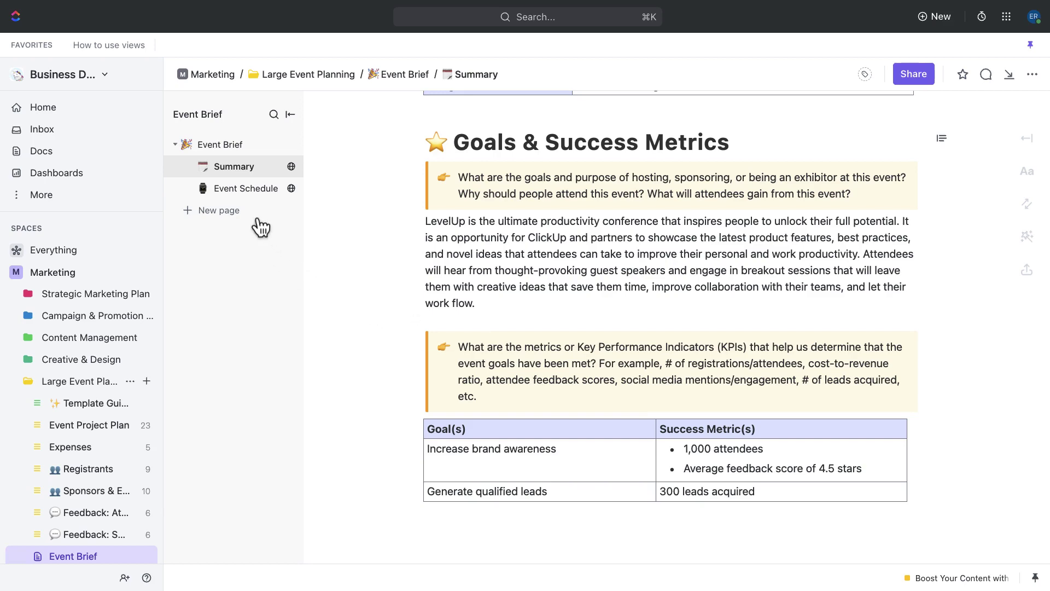
Step: Open the Event Brief's Event Schedule page and scroll to the Keynote 1 row
{"action": "left_click", "coordinate": [250, 191]}
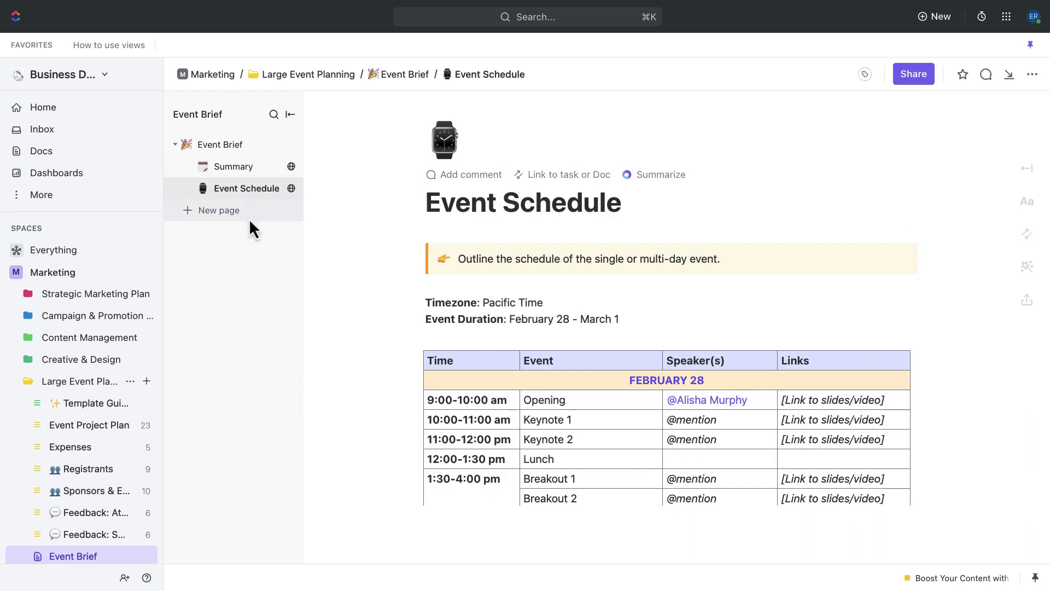
{"action": "scroll", "coordinate": [403, 304], "scroll_direction": "down", "scroll_amount": 3}
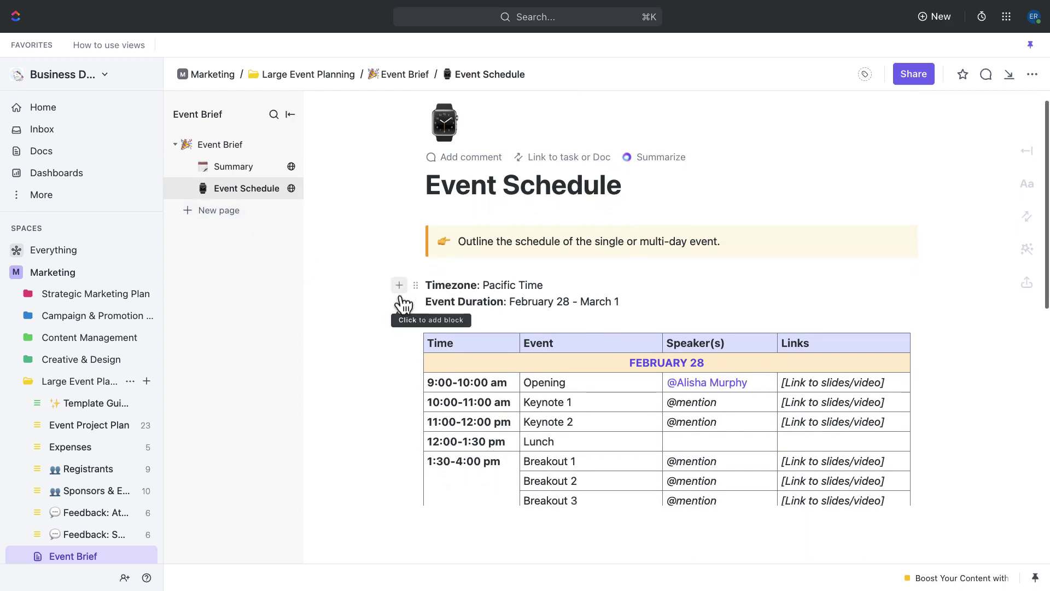
{"action": "scroll", "coordinate": [403, 304], "scroll_direction": "down", "scroll_amount": 3}
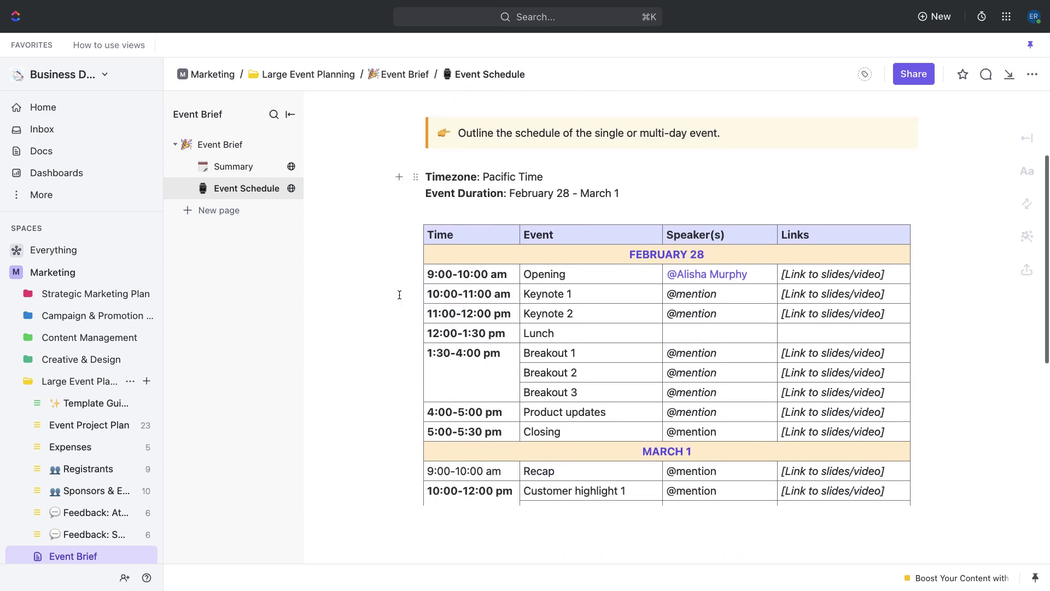
{"action": "scroll", "coordinate": [399, 295], "scroll_direction": "down", "scroll_amount": 1}
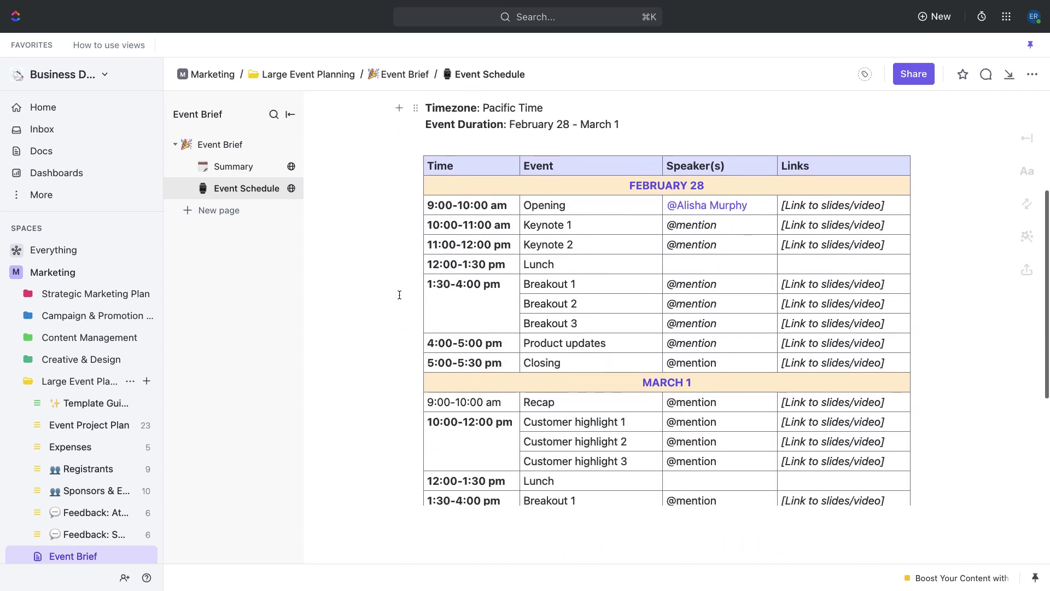
Step: Replace the 'mention' placeholder in the Keynote 1 Speaker(s) cell with an @-mentioned teammate
{"action": "double_click", "coordinate": [701, 225]}
{"action": "key", "text": "BackSpace"}
{"action": "key", "text": "BackSpace"}
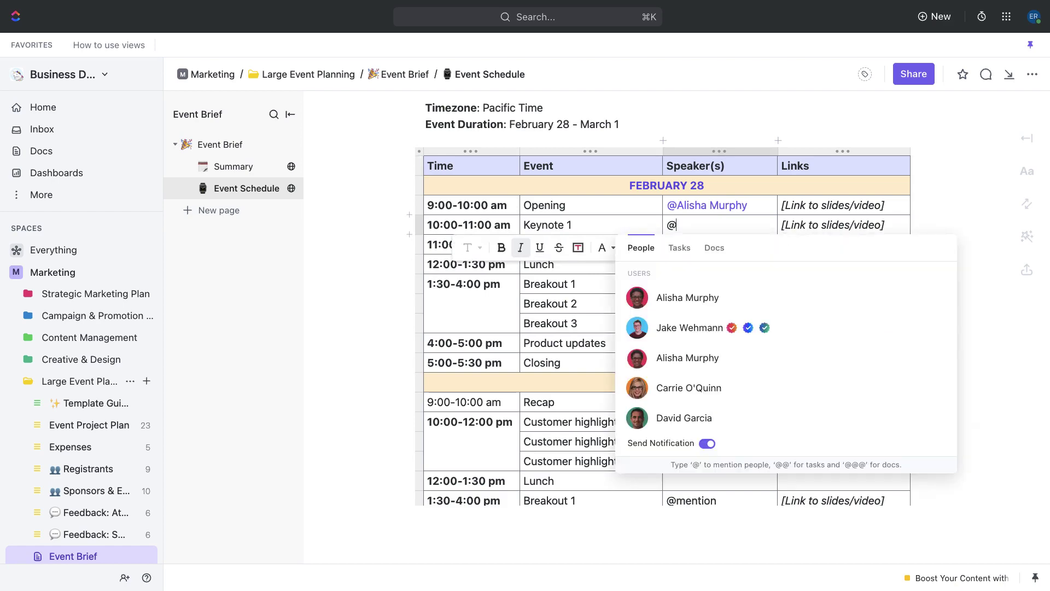
{"action": "type", "text": "@"}
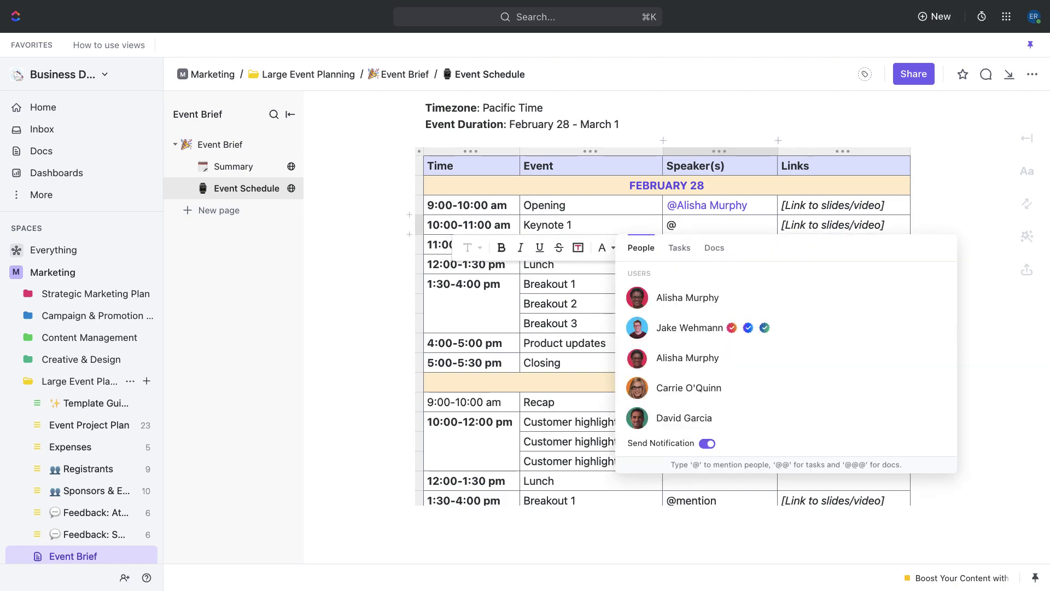
{"action": "left_click", "coordinate": [686, 327]}
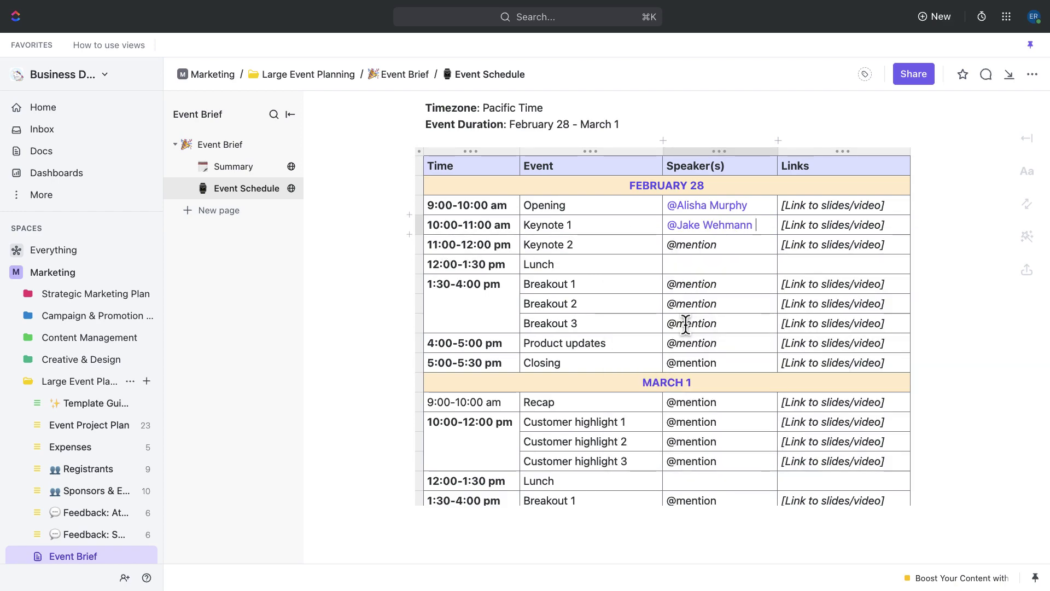
{"action": "scroll", "coordinate": [685, 324], "scroll_direction": "down", "scroll_amount": 2}
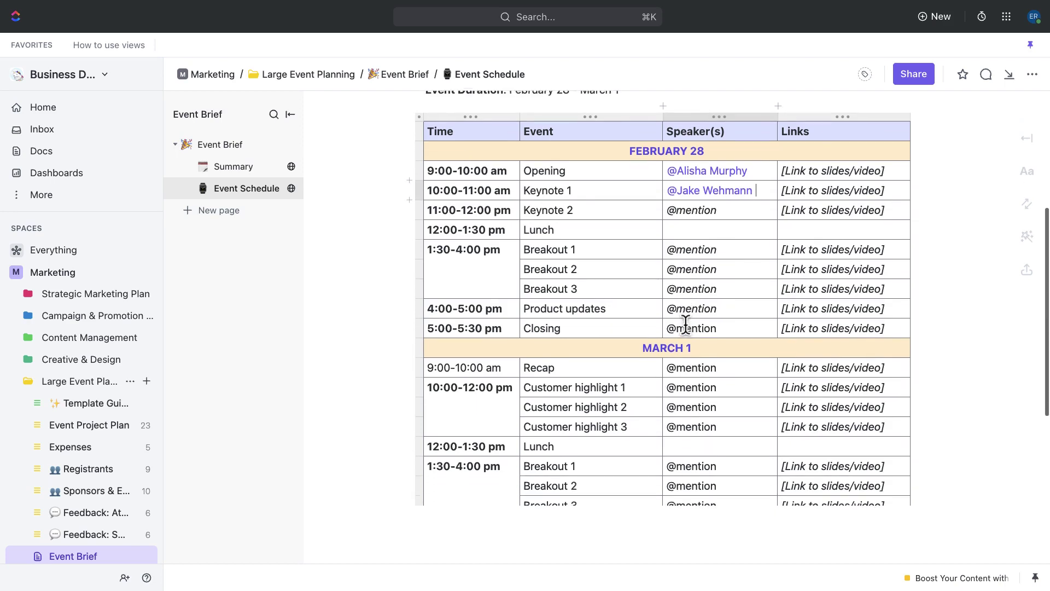
{"action": "scroll", "coordinate": [685, 324], "scroll_direction": "down", "scroll_amount": 5}
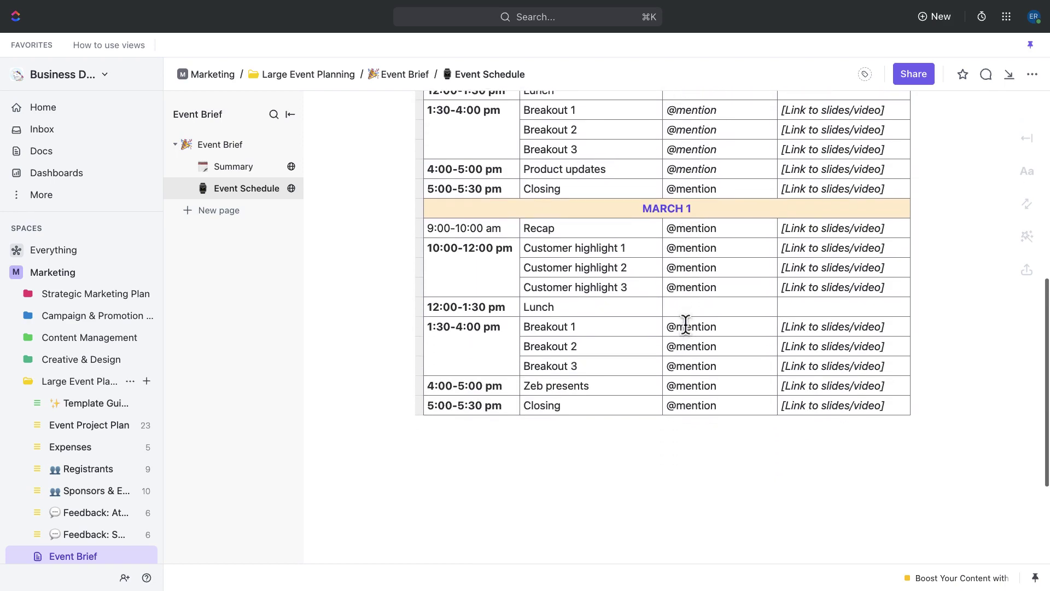
{"action": "scroll", "coordinate": [685, 323], "scroll_direction": "down", "scroll_amount": 1}
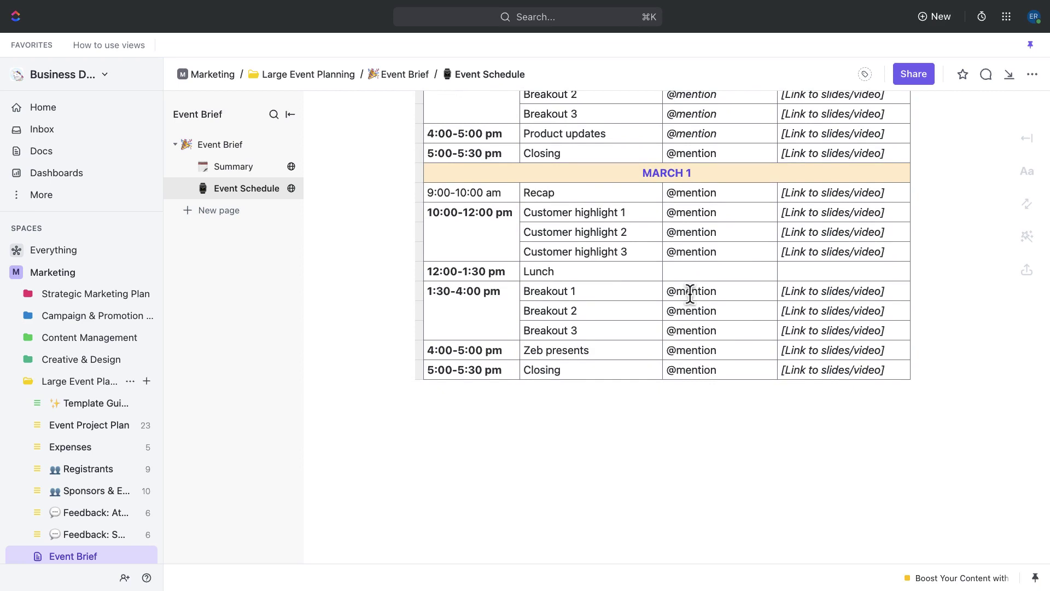
{"action": "scroll", "coordinate": [690, 294], "scroll_direction": "up", "scroll_amount": 6}
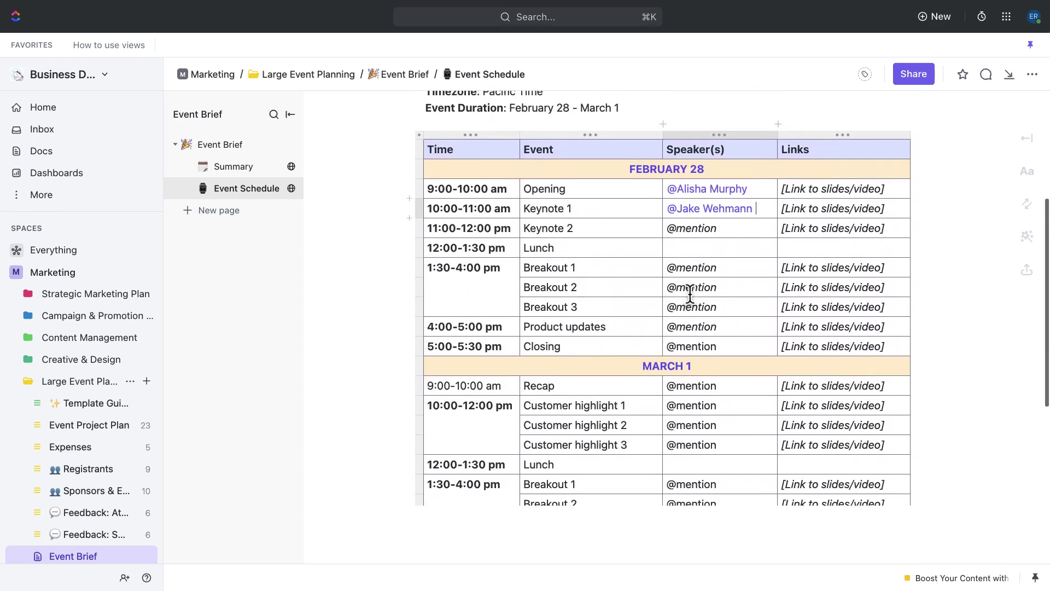
{"action": "scroll", "coordinate": [690, 293], "scroll_direction": "up", "scroll_amount": 1}
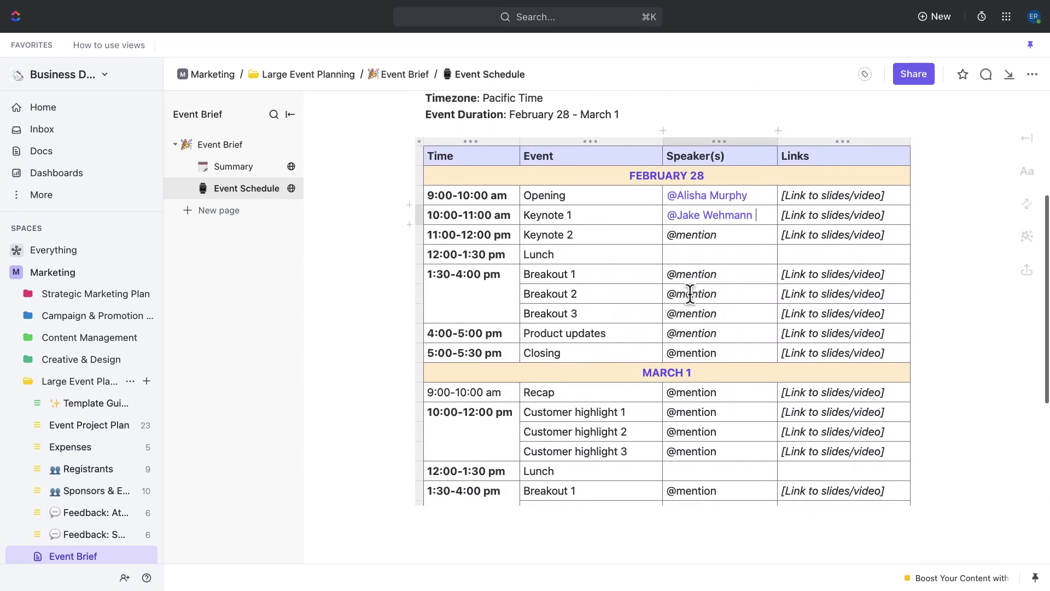
{"action": "scroll", "coordinate": [690, 294], "scroll_direction": "up", "scroll_amount": 1}
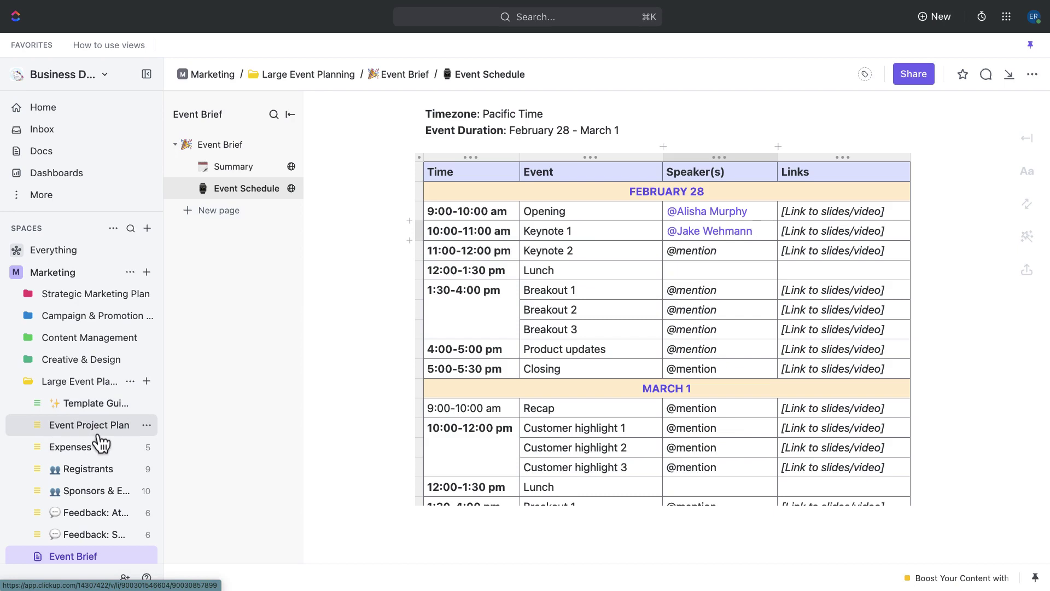
Step: Open Event Project Plan, collapse all four phase groups, then re-expand only Planning
{"action": "left_click", "coordinate": [126, 442]}
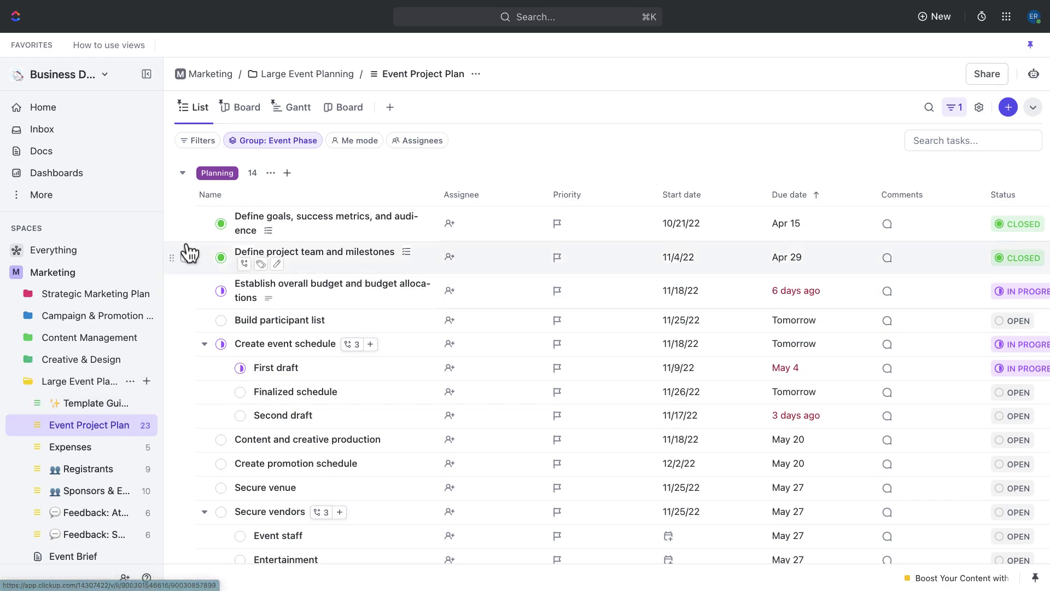
{"action": "left_click", "coordinate": [182, 173]}
{"action": "left_click", "coordinate": [182, 205]}
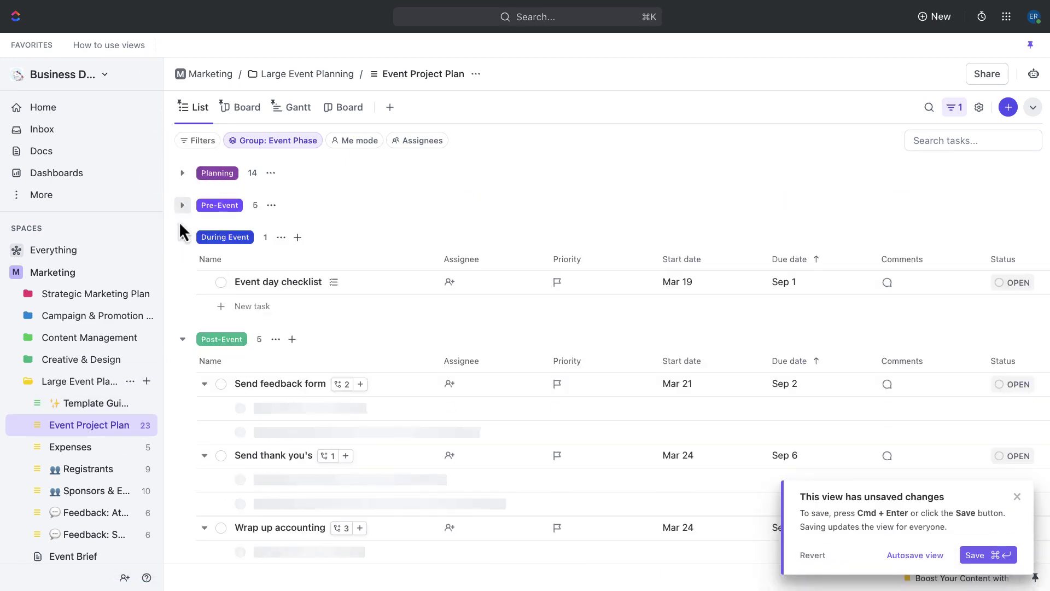
{"action": "left_click", "coordinate": [182, 237]}
{"action": "left_click", "coordinate": [182, 269]}
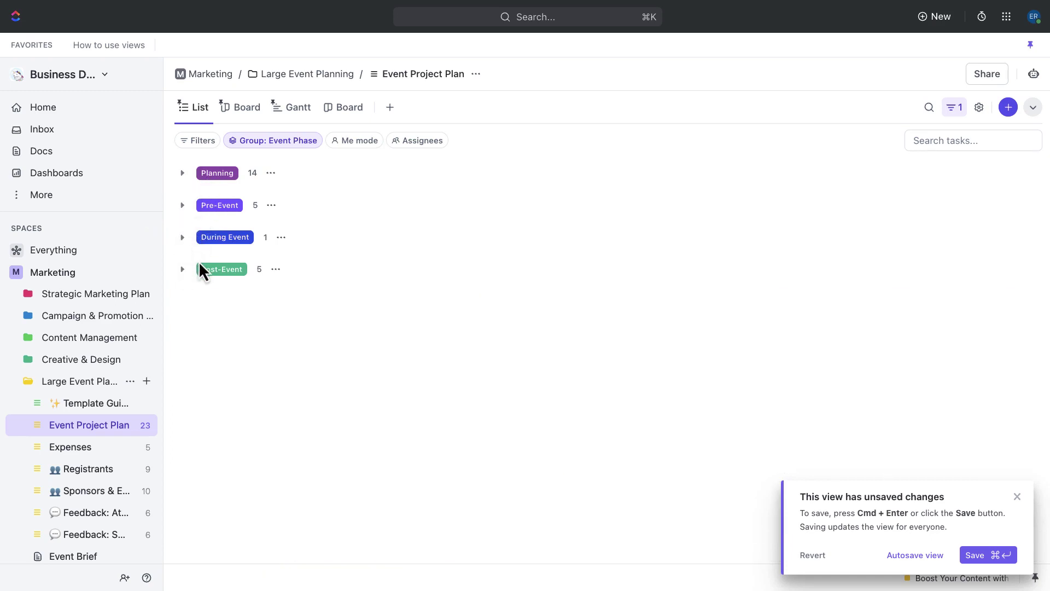
{"action": "left_click", "coordinate": [184, 173]}
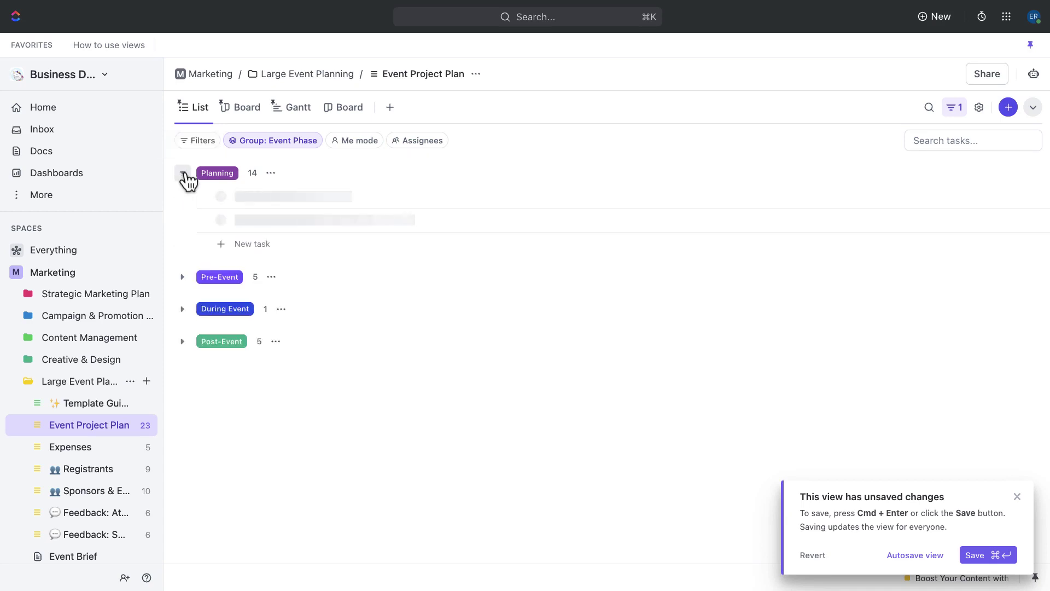
Step: Drag Build participant list toward Pre-Event on the Board, then shorten Create promotion schedule to mid-January in Gantt
{"action": "left_click", "coordinate": [255, 118]}
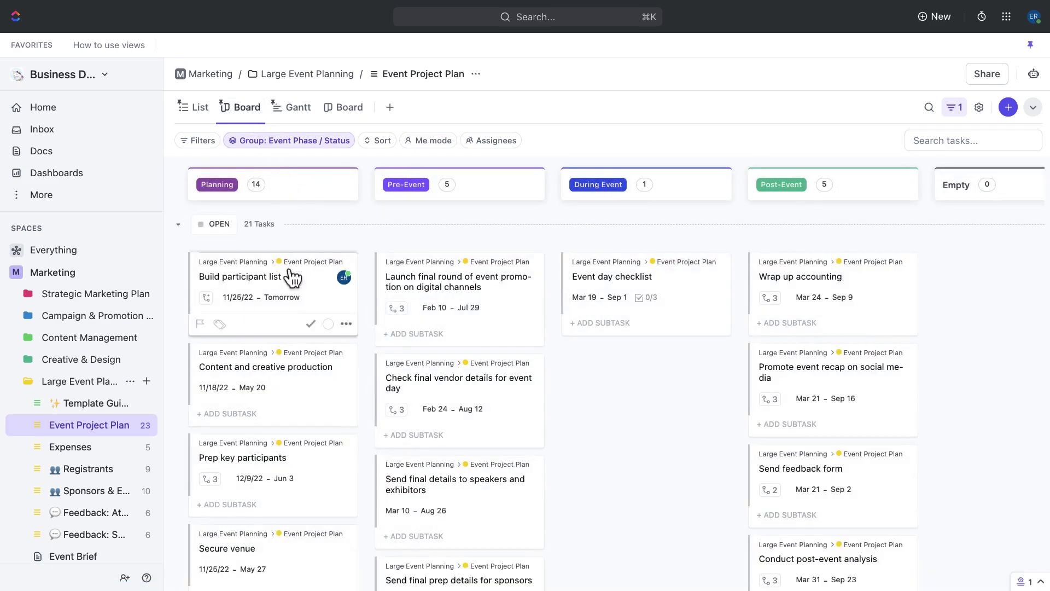
{"action": "left_click_drag", "start_coordinate": [292, 299], "coordinate": [466, 300]}
{"action": "left_click", "coordinate": [296, 115]}
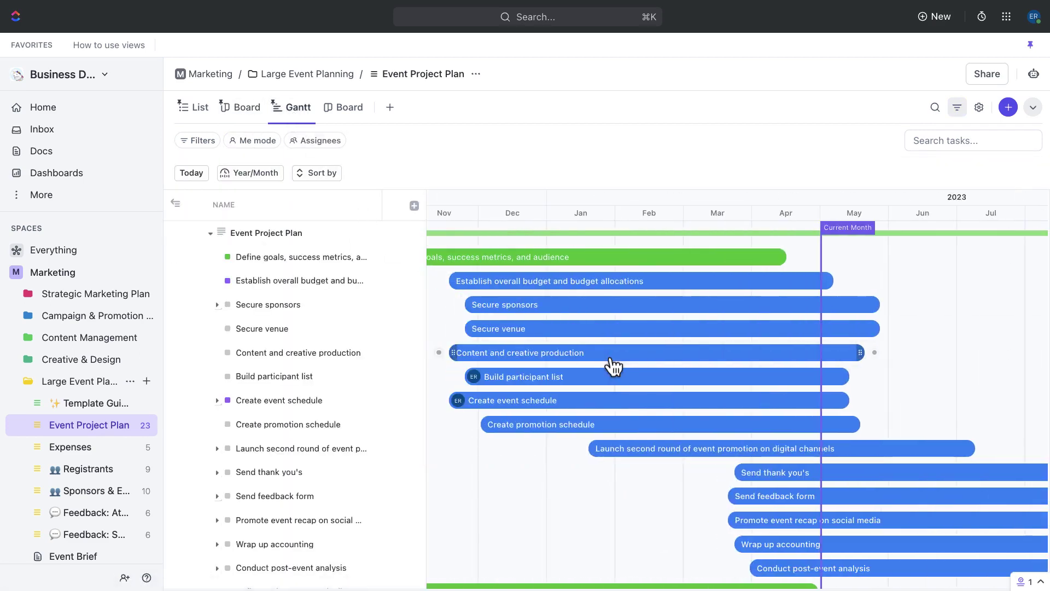
{"action": "left_click_drag", "start_coordinate": [854, 423], "coordinate": [578, 449]}
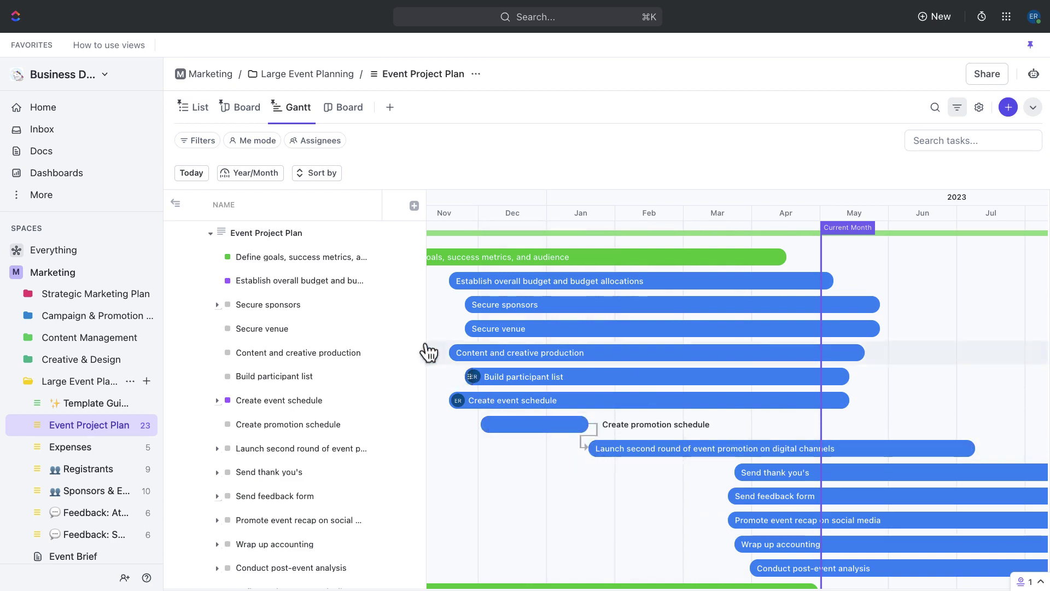
Step: Show the plan in List view, collapse all phase groups and re-expand Planning
{"action": "left_click", "coordinate": [196, 112]}
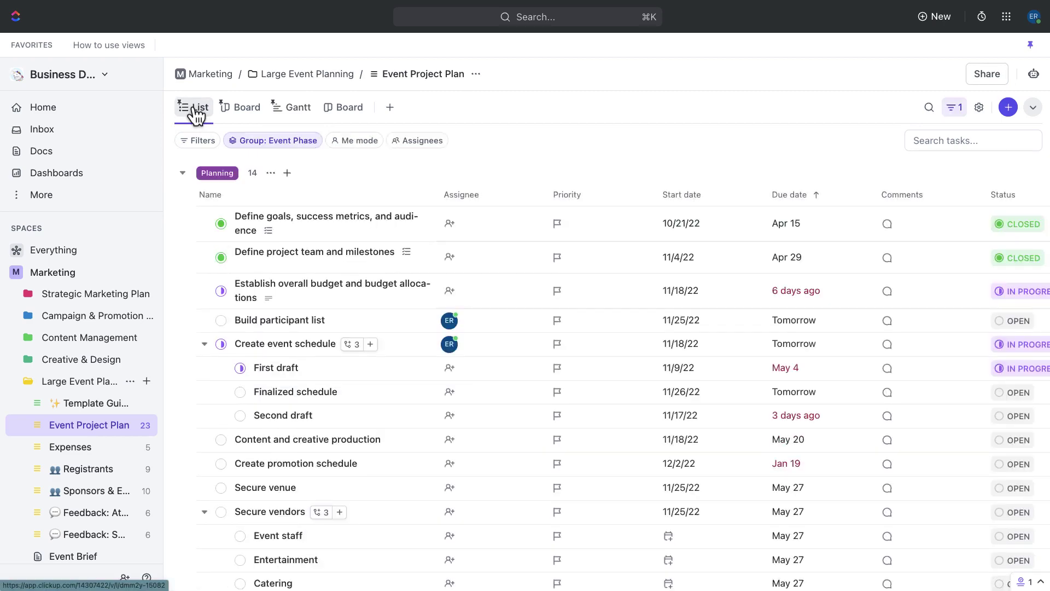
{"action": "left_click", "coordinate": [186, 175]}
{"action": "left_click", "coordinate": [184, 206]}
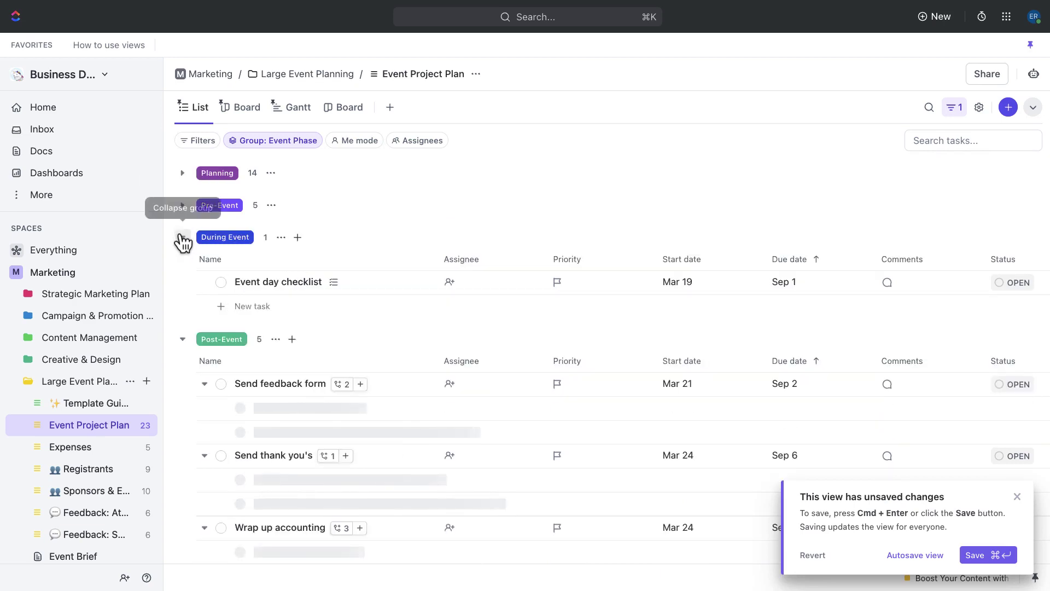
{"action": "left_click", "coordinate": [183, 237]}
{"action": "left_click", "coordinate": [184, 269]}
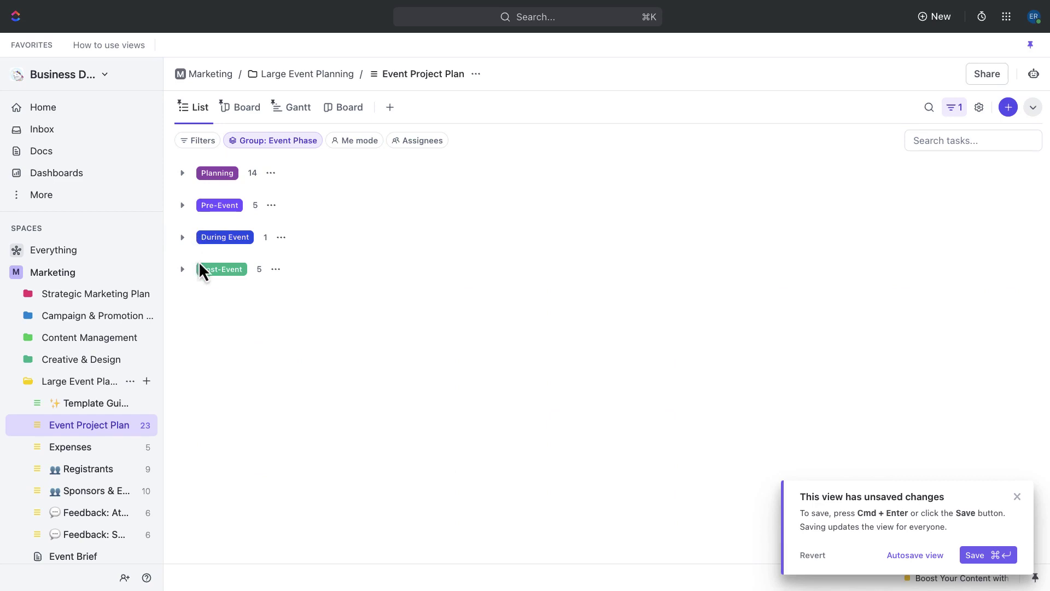
{"action": "left_click", "coordinate": [183, 173]}
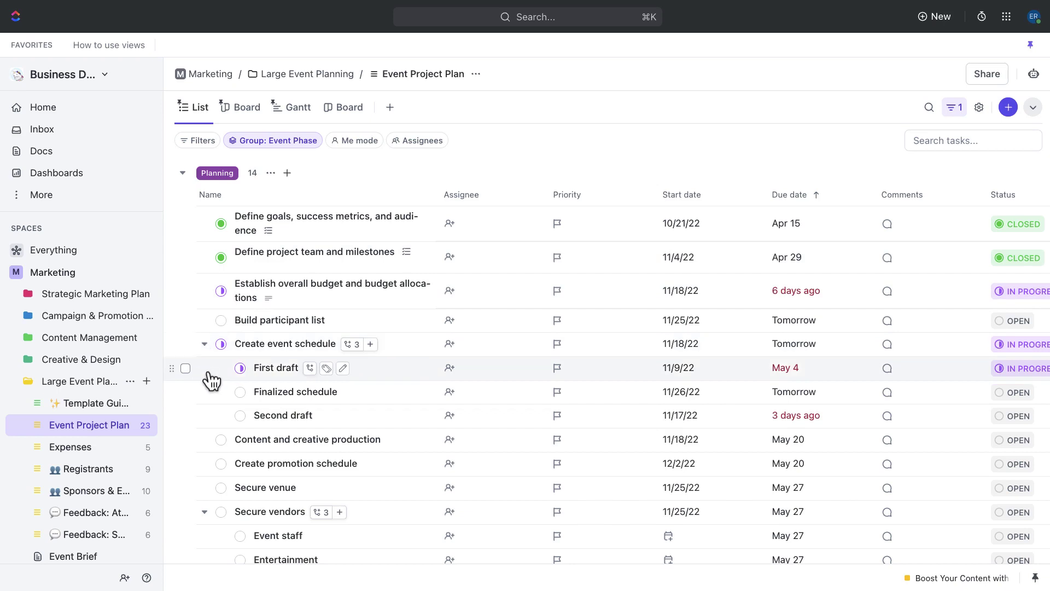
Step: Assign Me to the Create event schedule and Build participant list tasks
{"action": "left_click", "coordinate": [450, 344]}
{"action": "left_click", "coordinate": [457, 398]}
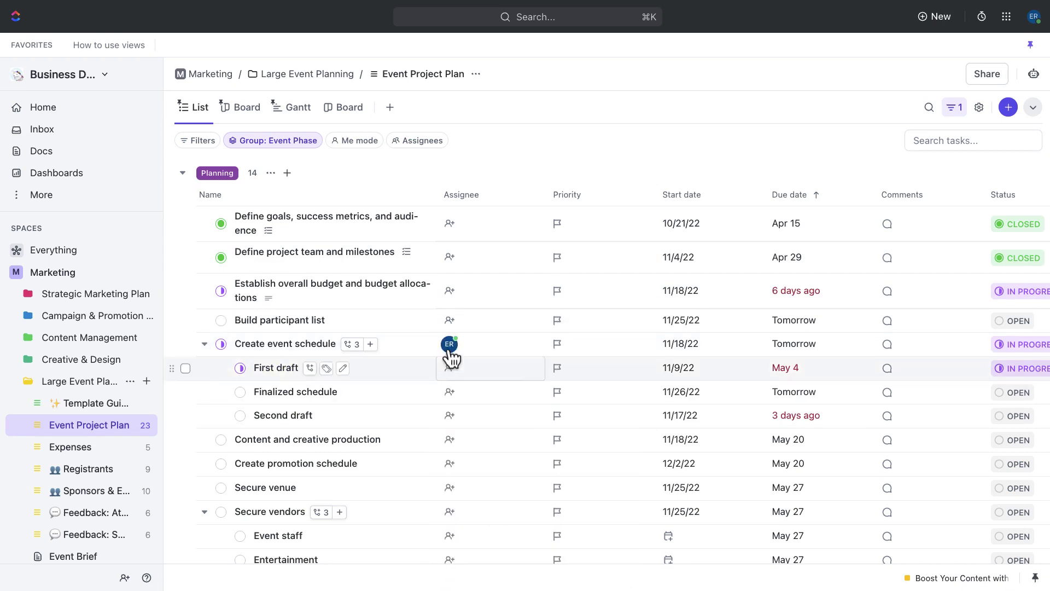
{"action": "left_click", "coordinate": [449, 319]}
{"action": "left_click", "coordinate": [457, 399]}
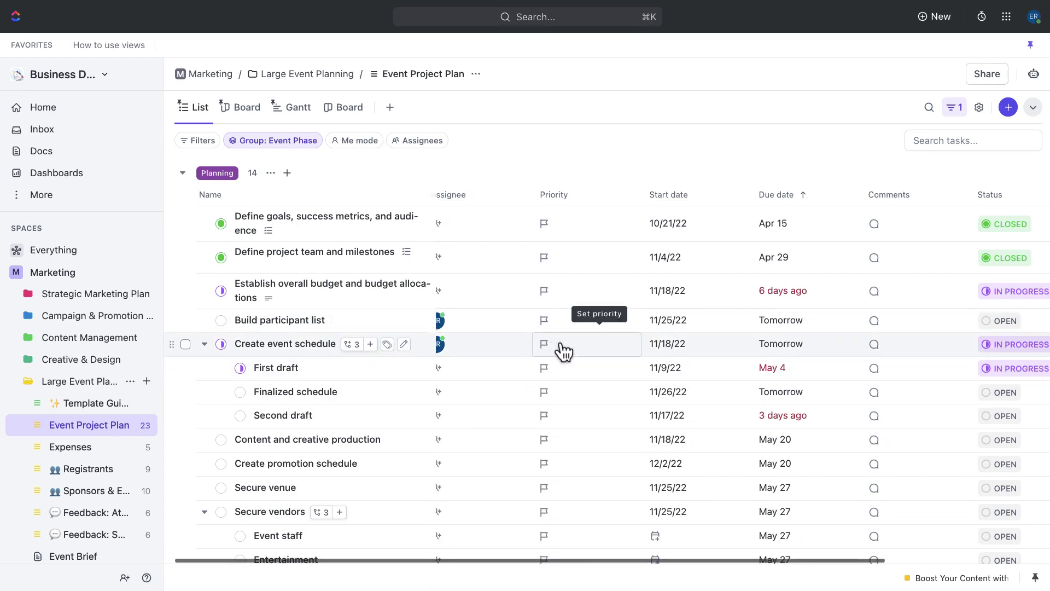
{"action": "scroll", "coordinate": [561, 345], "scroll_direction": "right", "scroll_amount": 3}
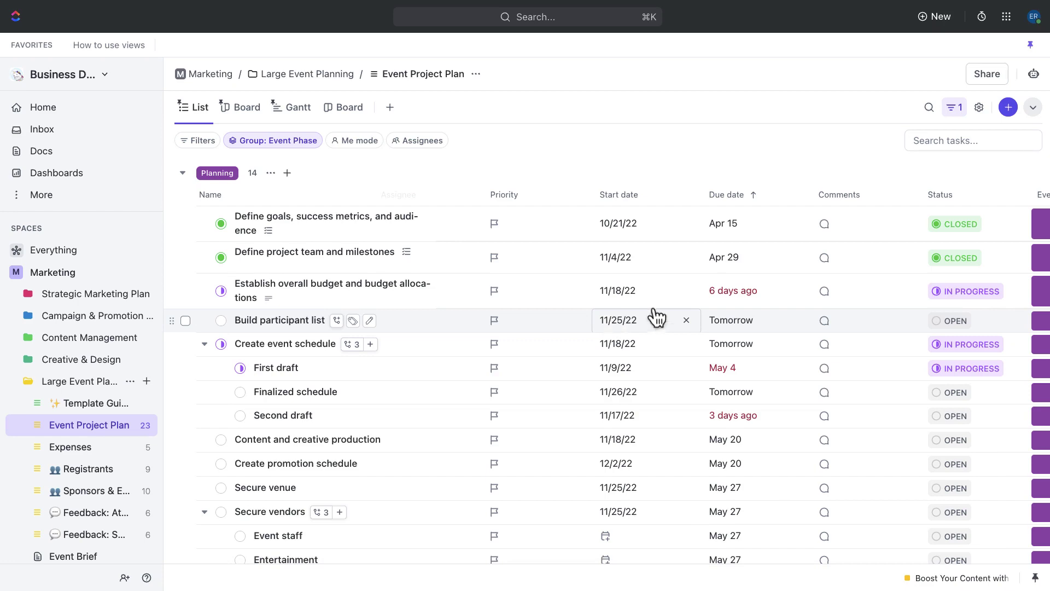
Step: Post 'Want to get your opinion on this' with a teammate @-mention on Build participant list
{"action": "left_click", "coordinate": [828, 321]}
{"action": "type", "text": "Want to get your "}
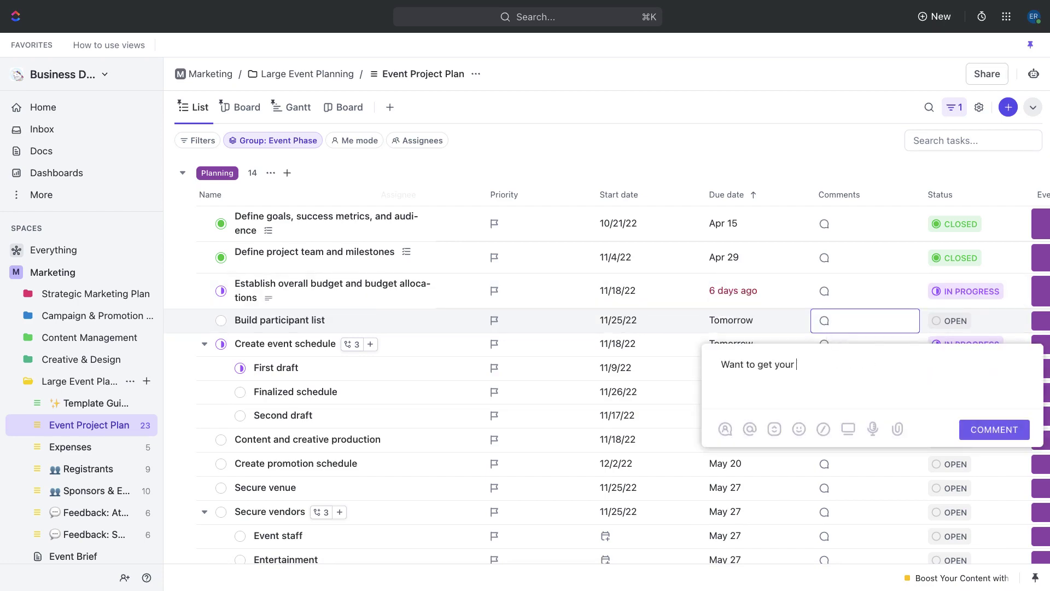
{"action": "type", "text": "opinion on this @"}
{"action": "left_click", "coordinate": [802, 277]}
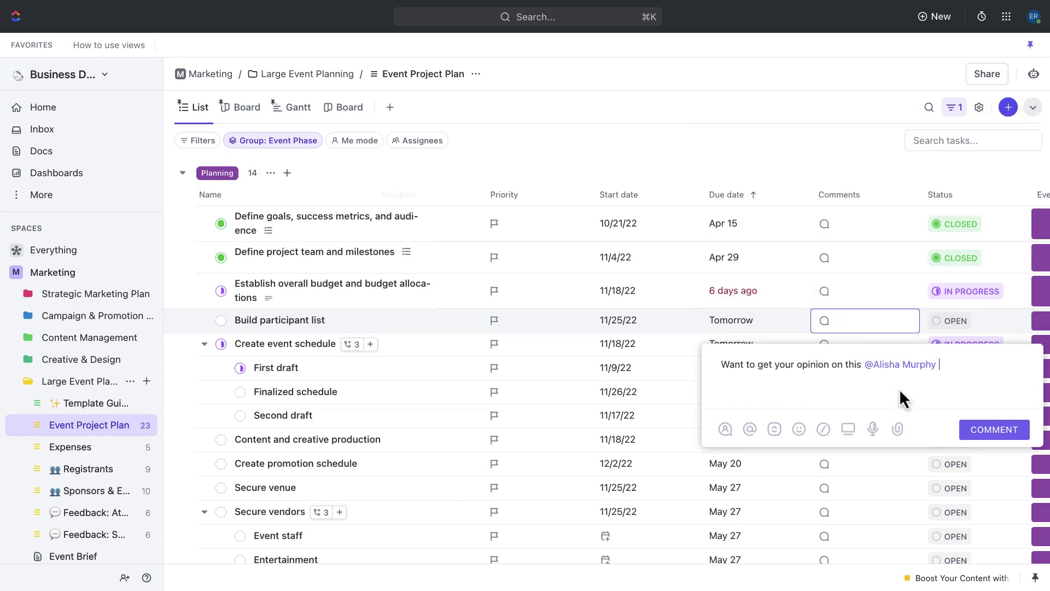
{"action": "left_click", "coordinate": [973, 422]}
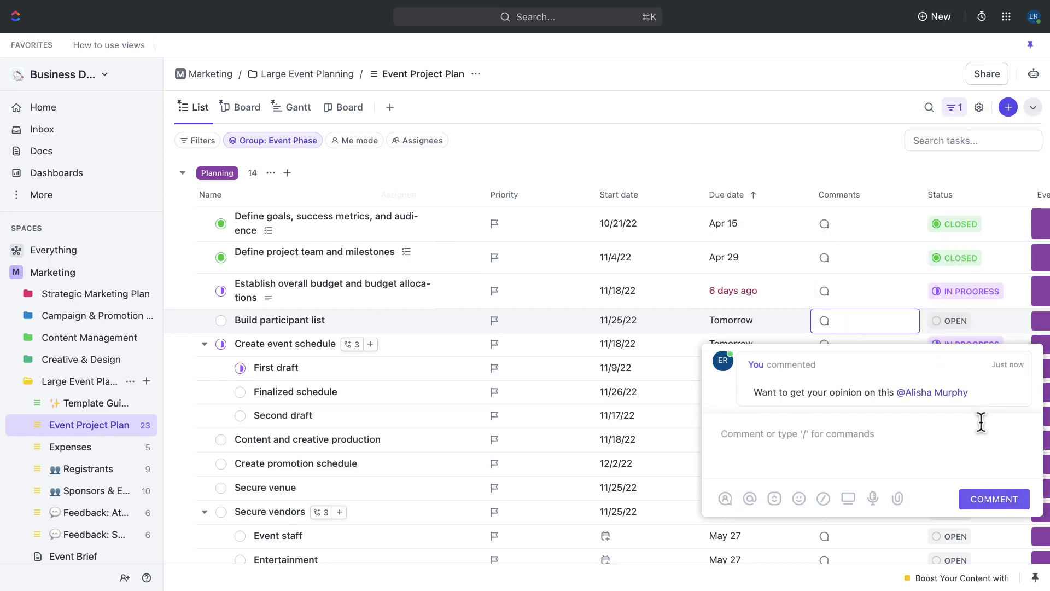
{"action": "left_click", "coordinate": [887, 304]}
{"action": "scroll", "coordinate": [887, 304], "scroll_direction": "right", "scroll_amount": 3}
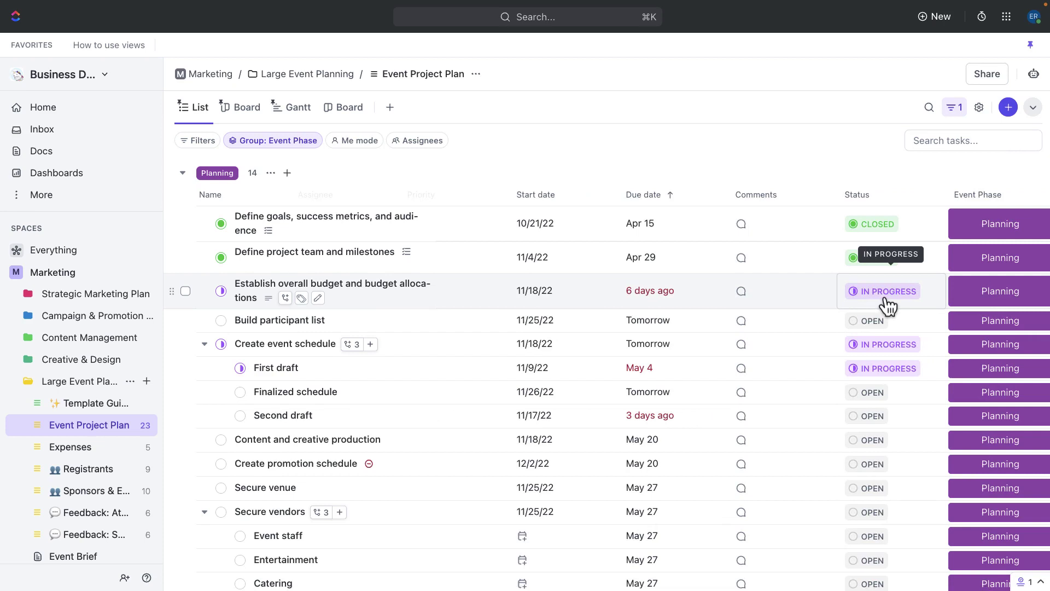
{"action": "scroll", "coordinate": [888, 305], "scroll_direction": "right", "scroll_amount": 2}
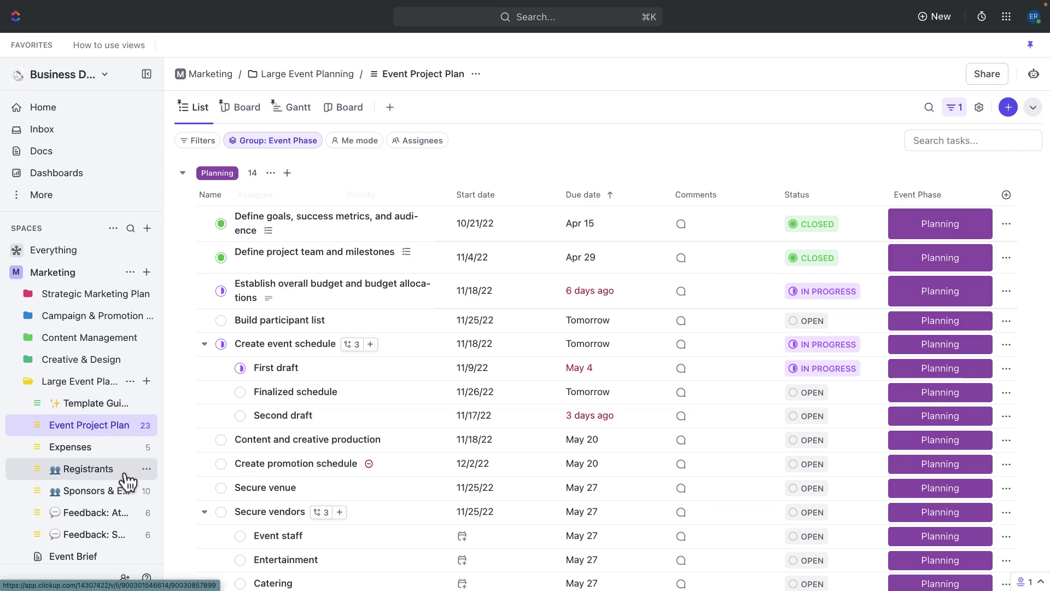
Step: Open the Registrants list and preview its Registration Form
{"action": "left_click", "coordinate": [128, 480]}
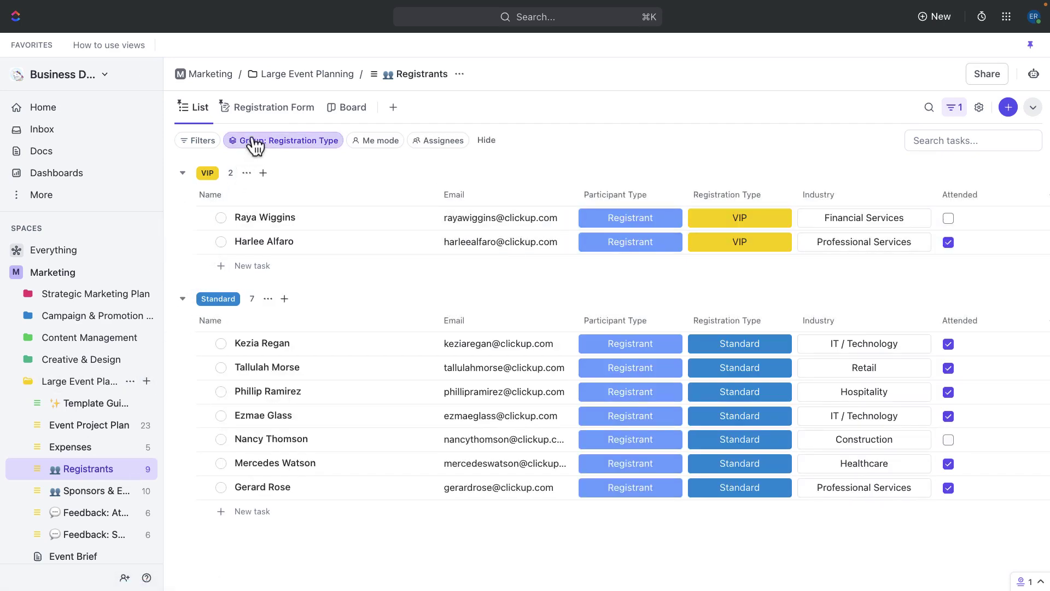
{"action": "left_click", "coordinate": [270, 112]}
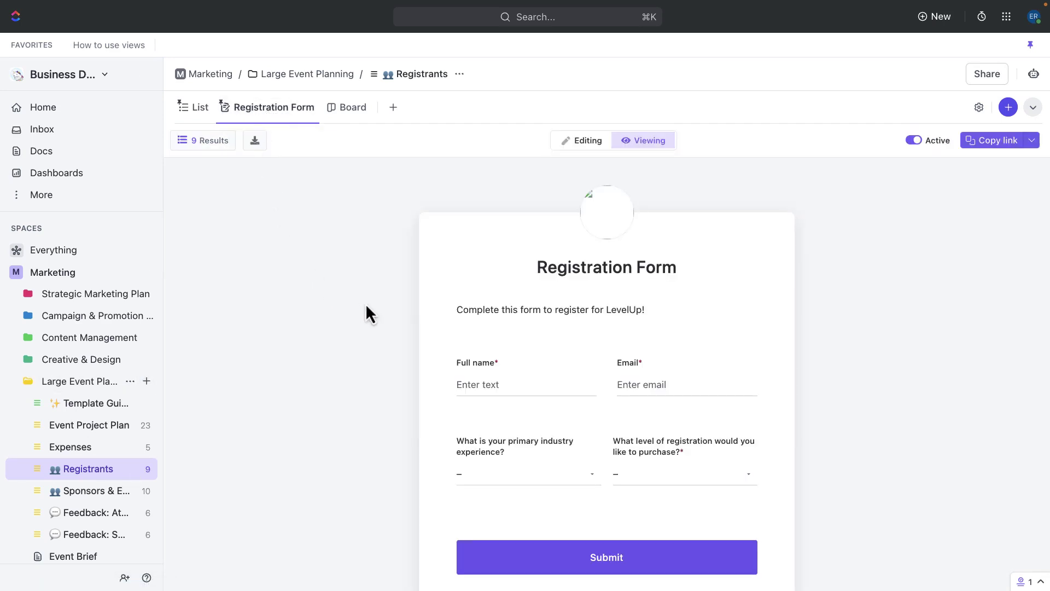
{"action": "scroll", "coordinate": [426, 324], "scroll_direction": "down", "scroll_amount": 3}
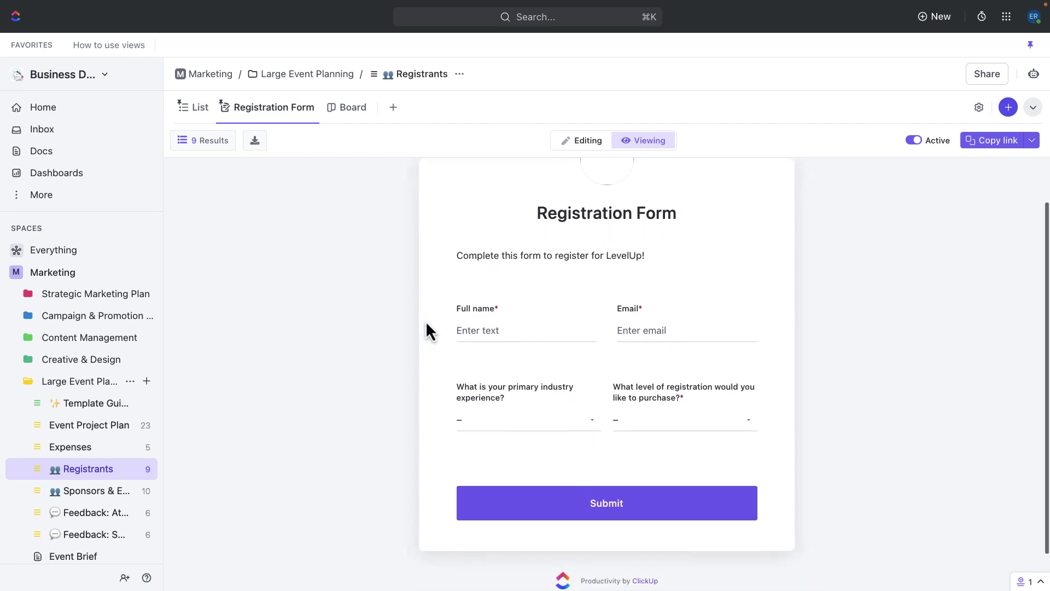
{"action": "scroll", "coordinate": [426, 323], "scroll_direction": "down", "scroll_amount": 1}
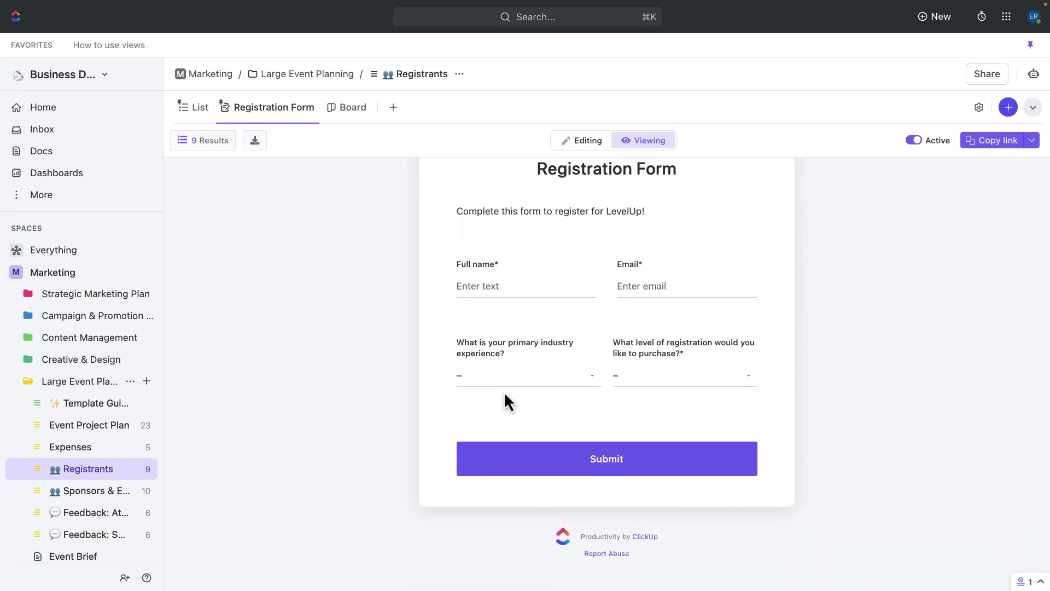
Step: Check the form's Industry and Registration Level dropdown choices, then return to the List view
{"action": "left_click", "coordinate": [526, 391]}
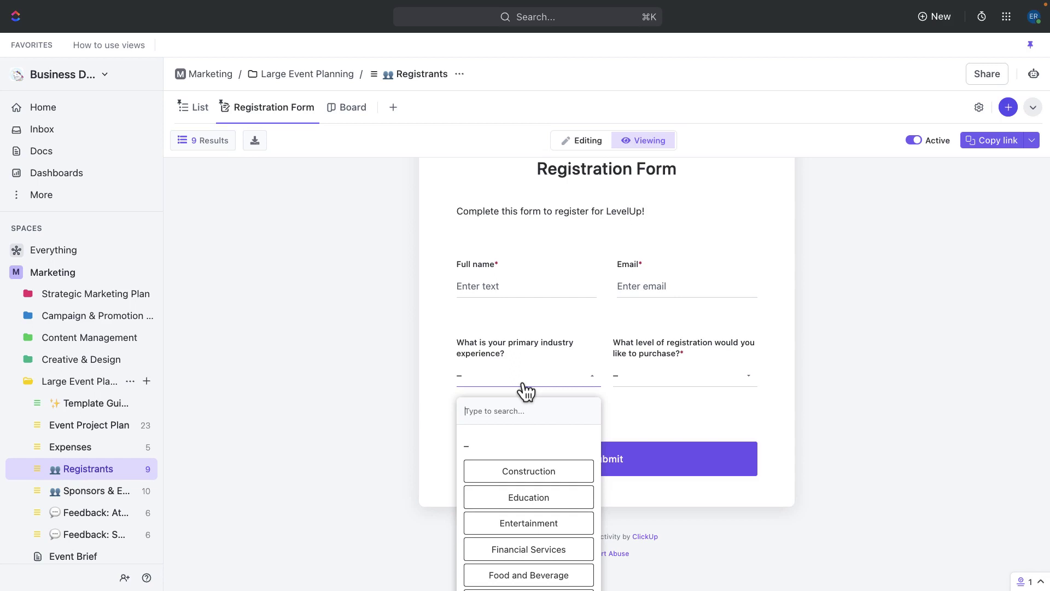
{"action": "left_click", "coordinate": [526, 391]}
{"action": "left_click", "coordinate": [651, 388]}
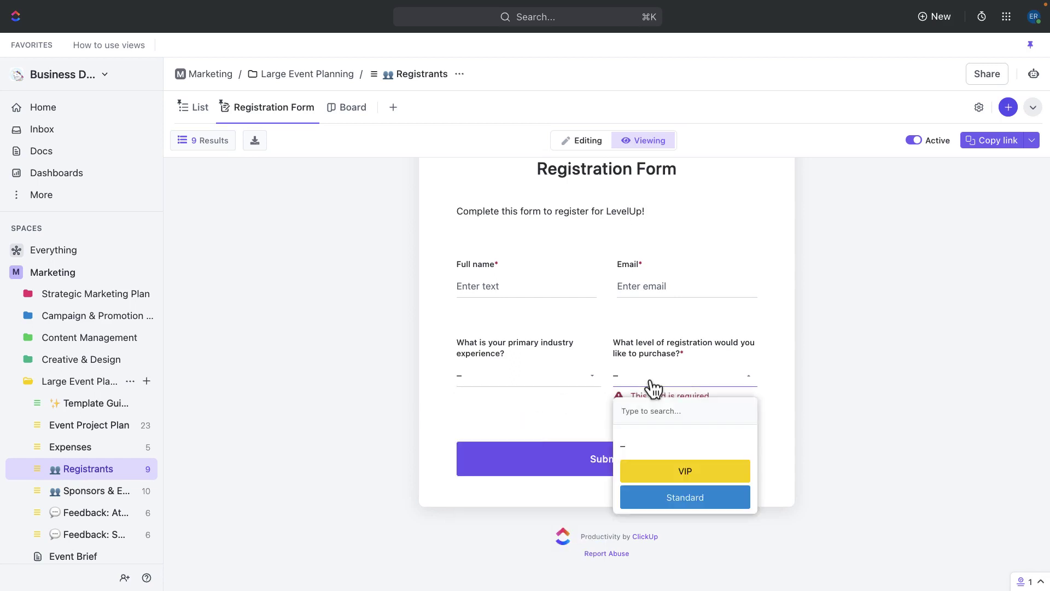
{"action": "left_click", "coordinate": [653, 388]}
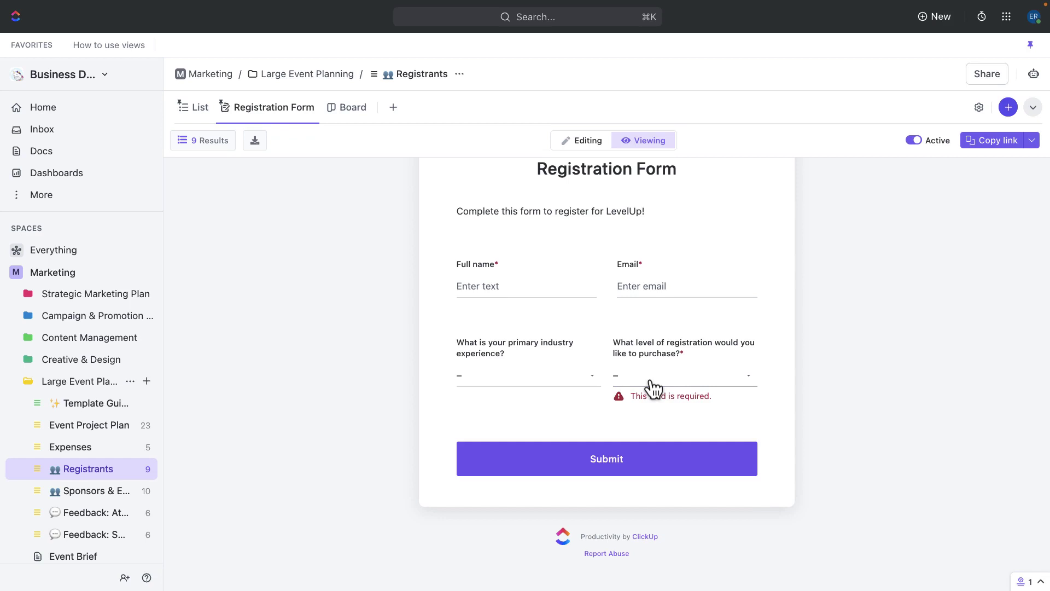
{"action": "left_click", "coordinate": [193, 112]}
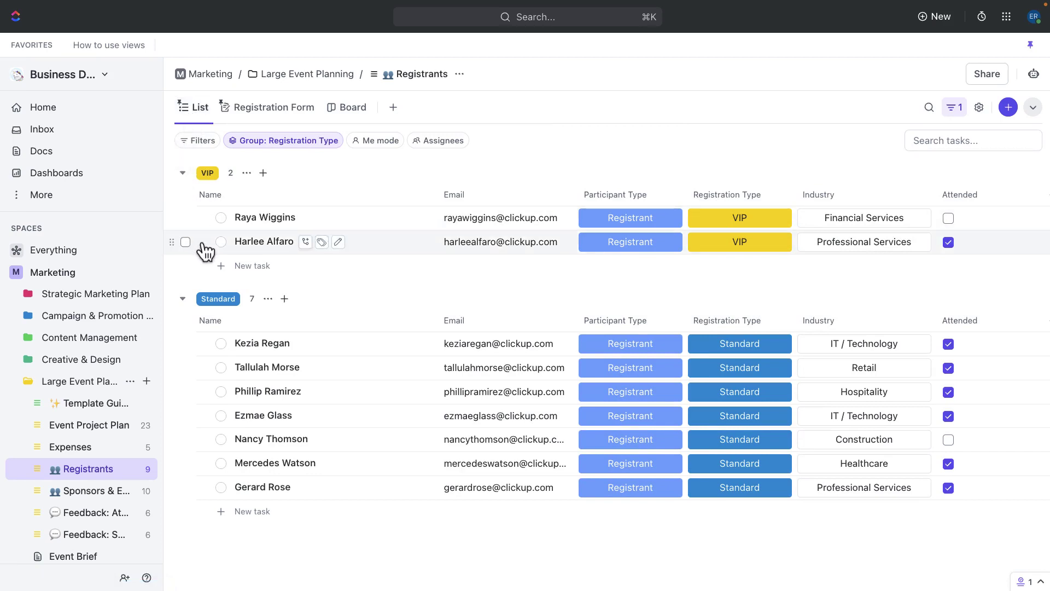
Step: Open the Sponsors & Exhibitors list's Sponsorship Form and scroll through it
{"action": "left_click", "coordinate": [73, 497]}
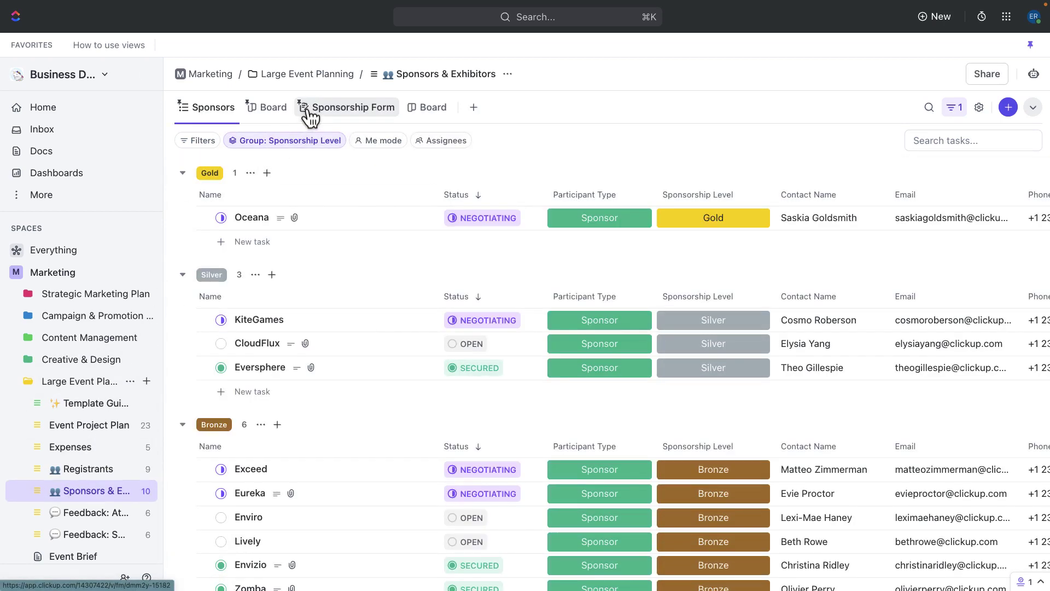
{"action": "left_click", "coordinate": [308, 110]}
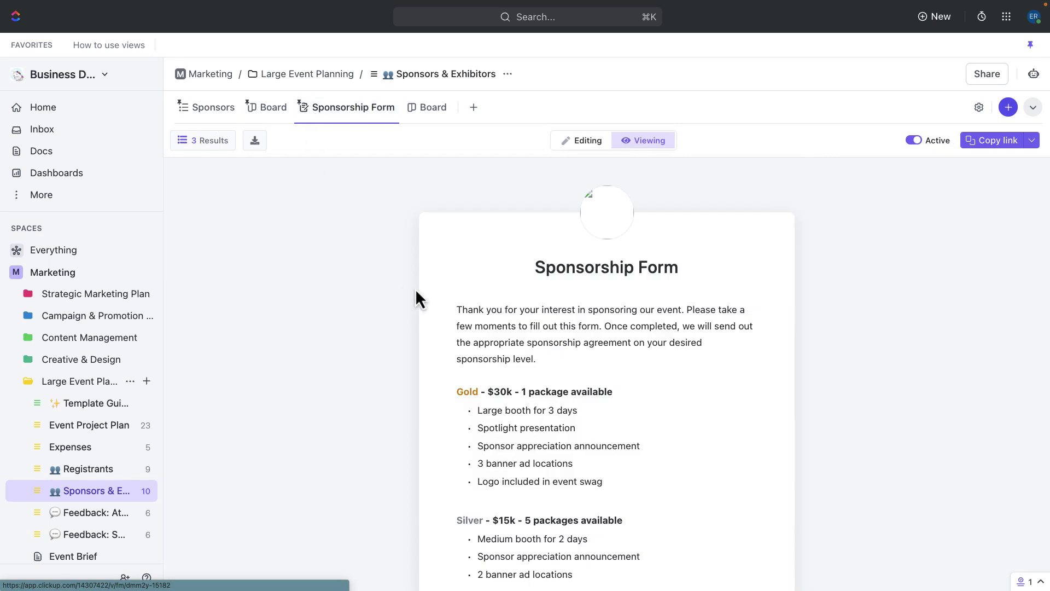
{"action": "scroll", "coordinate": [421, 289], "scroll_direction": "down", "scroll_amount": 3}
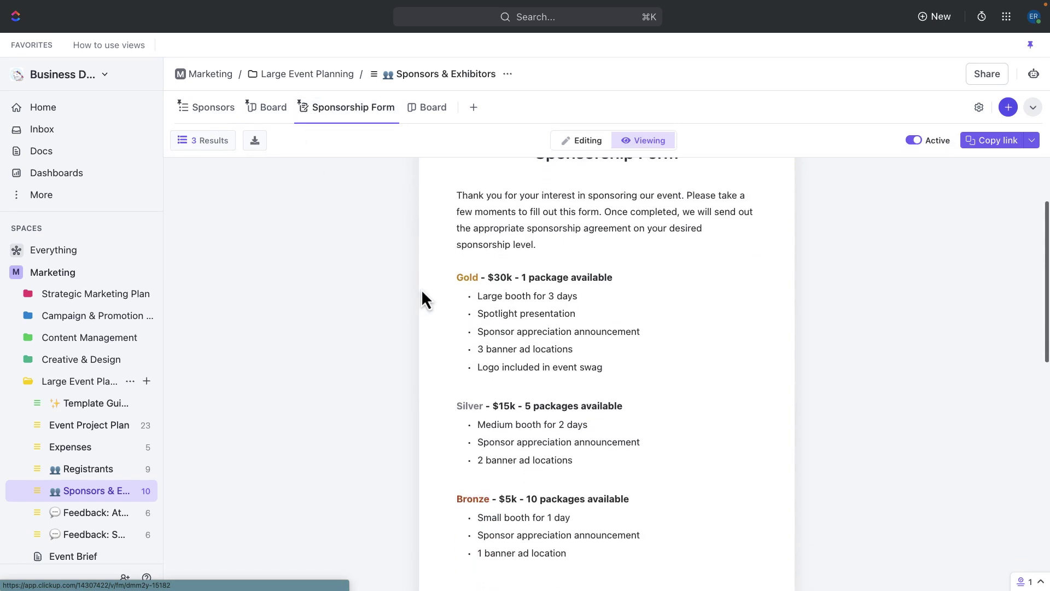
{"action": "scroll", "coordinate": [421, 290], "scroll_direction": "down", "scroll_amount": 5}
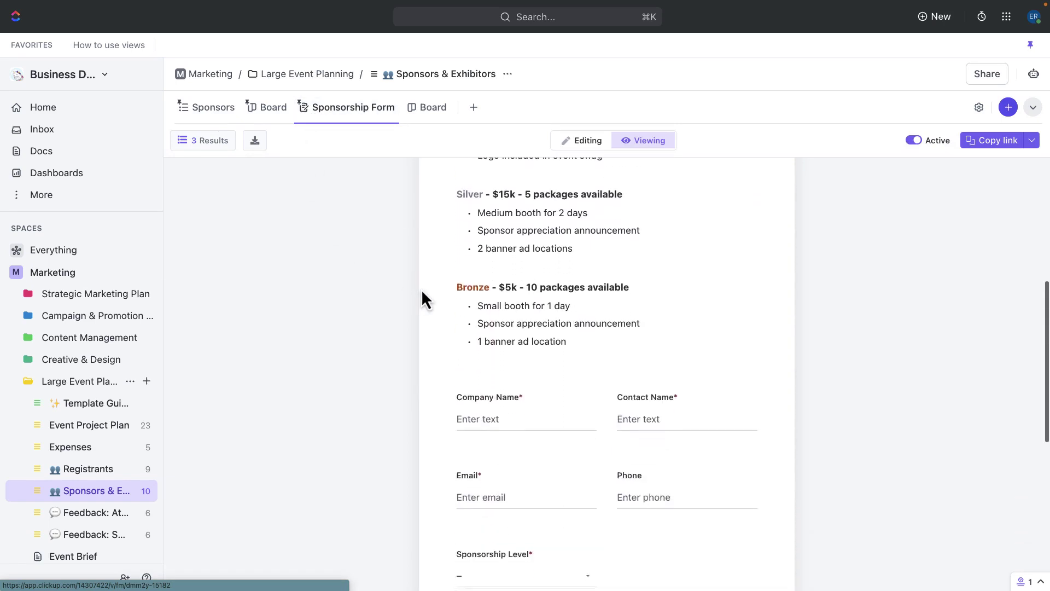
{"action": "scroll", "coordinate": [422, 292], "scroll_direction": "down", "scroll_amount": 3}
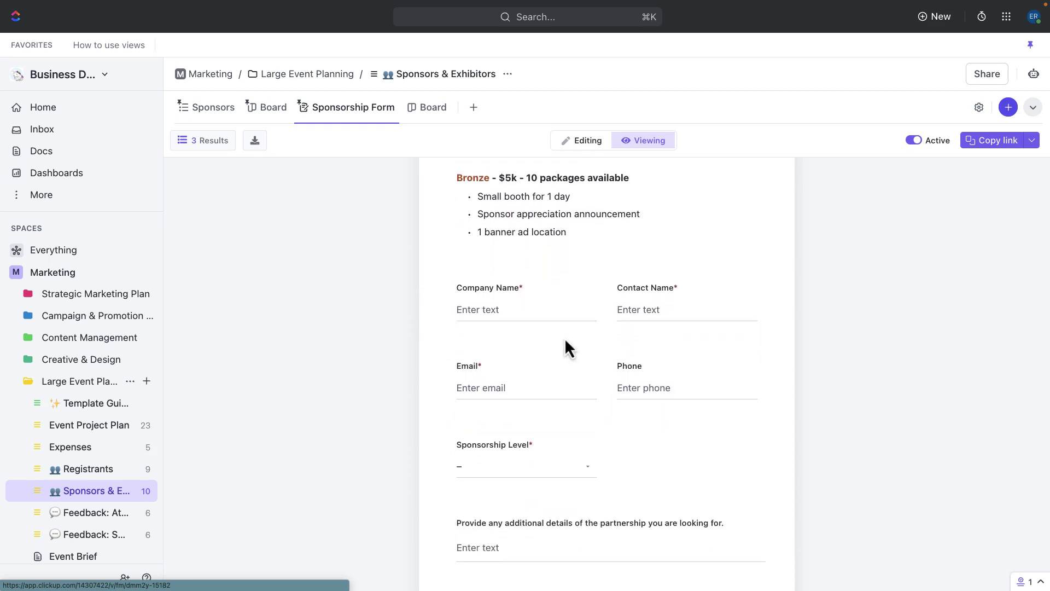
Step: Check the Sponsorship Level choices, view the Sponsors list, then open the Expenses list
{"action": "left_click", "coordinate": [584, 473]}
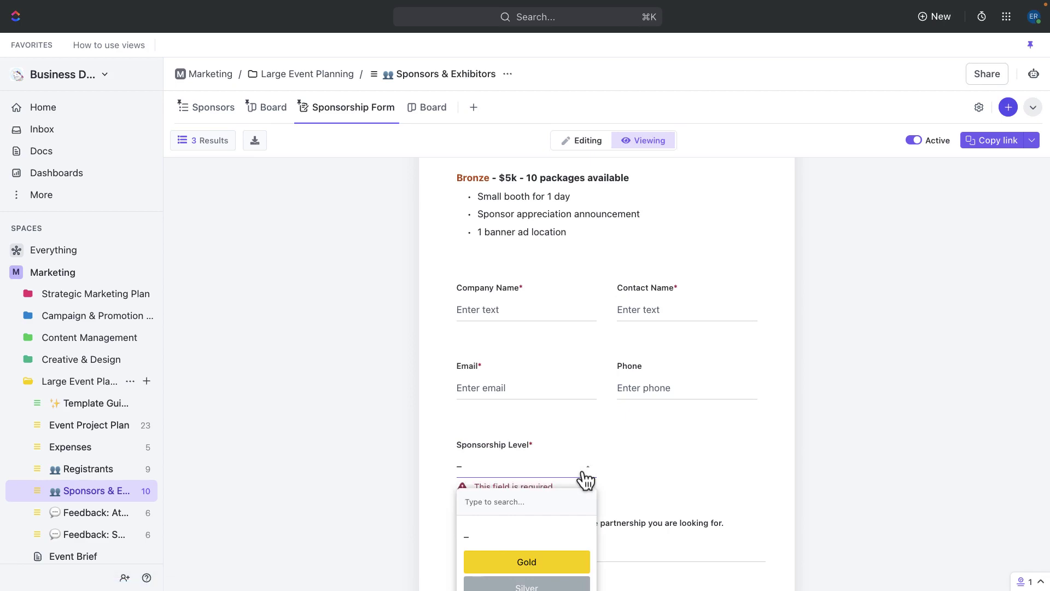
{"action": "scroll", "coordinate": [585, 480], "scroll_direction": "down", "scroll_amount": 2}
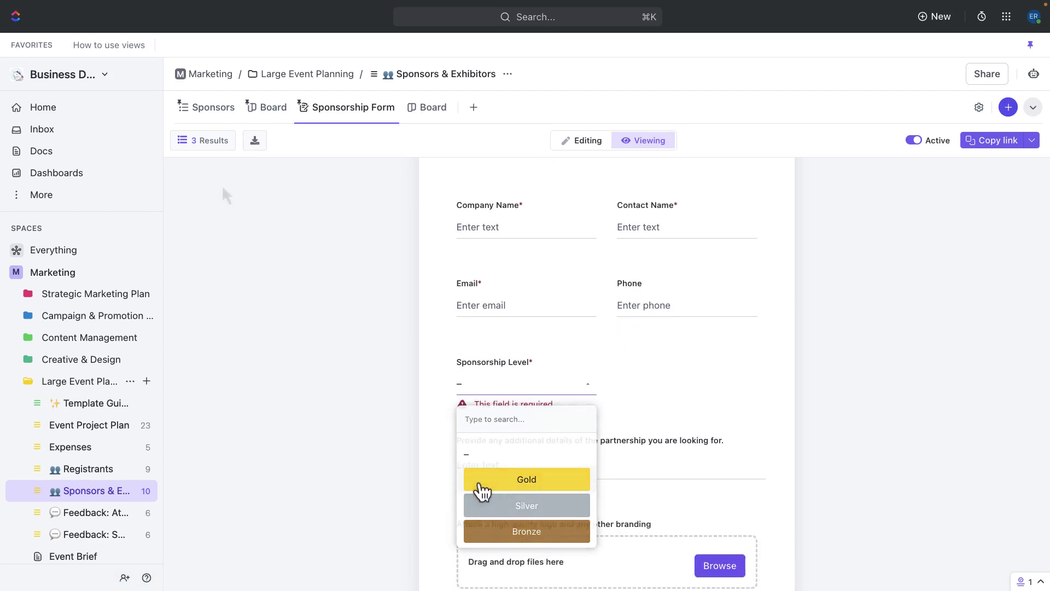
{"action": "left_click", "coordinate": [205, 107]}
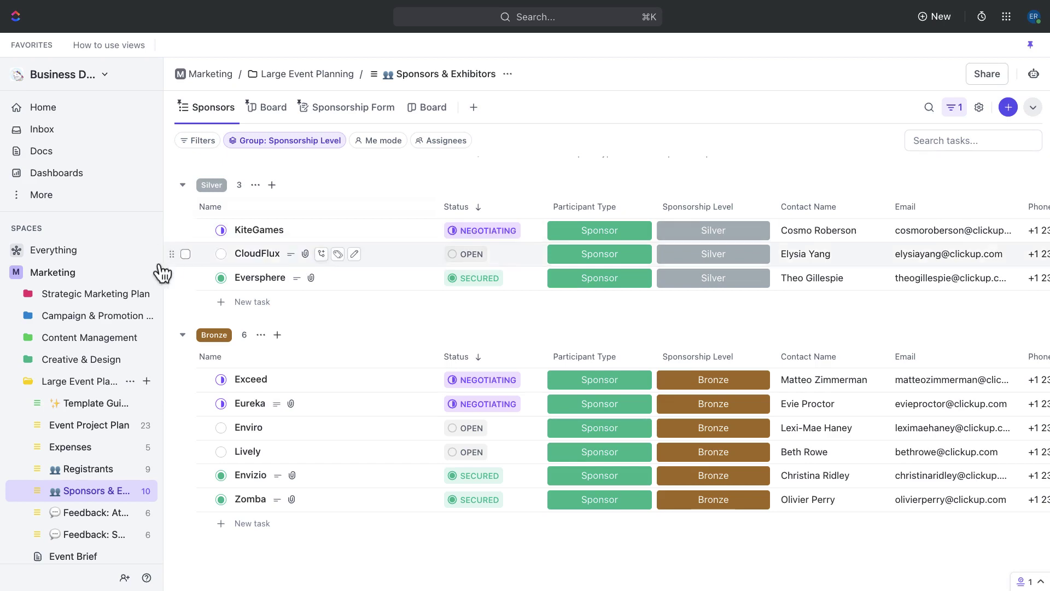
{"action": "left_click", "coordinate": [86, 461]}
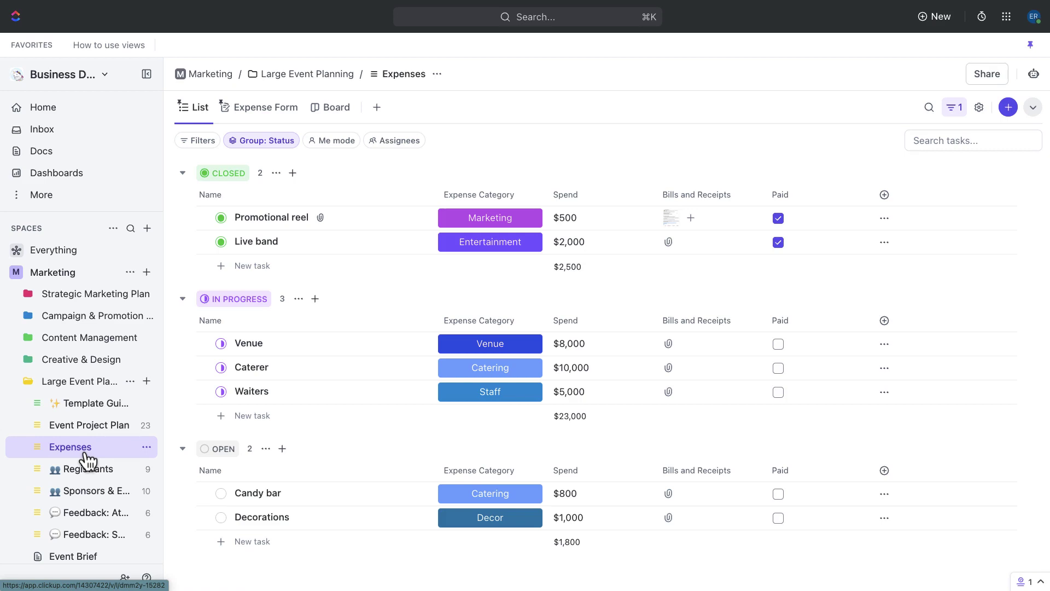
Step: Open the Expense Form and toggle its fully paid checkbox off and back on
{"action": "left_click", "coordinate": [270, 112]}
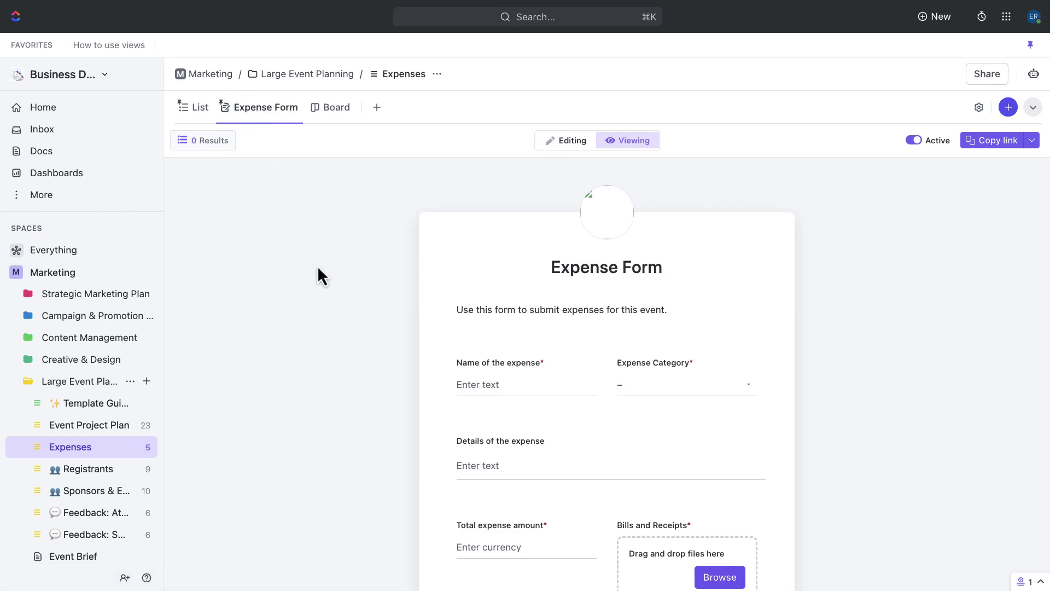
{"action": "scroll", "coordinate": [399, 285], "scroll_direction": "down", "scroll_amount": 2}
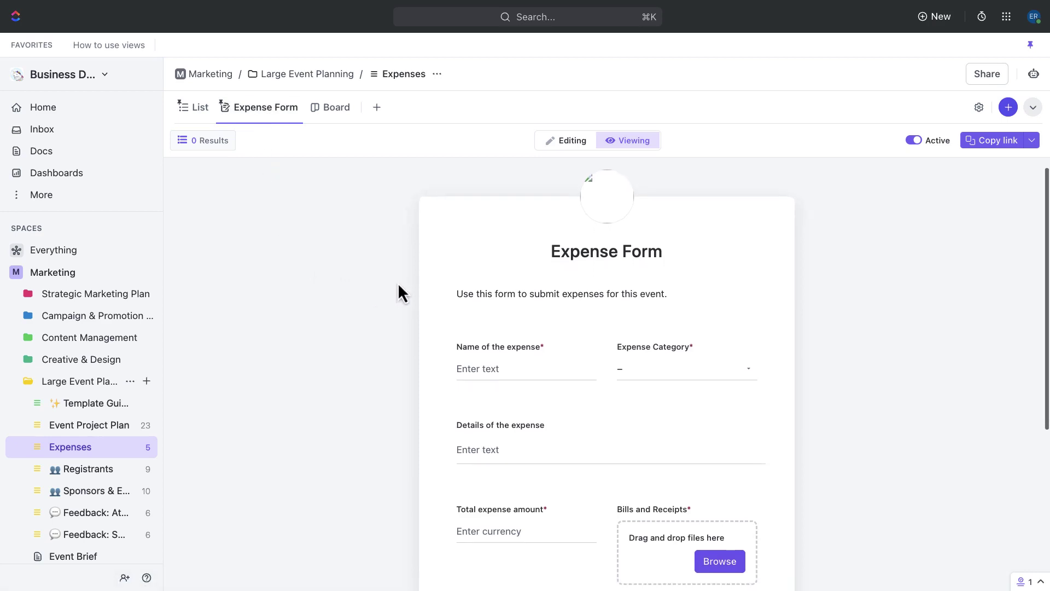
{"action": "scroll", "coordinate": [399, 285], "scroll_direction": "down", "scroll_amount": 2}
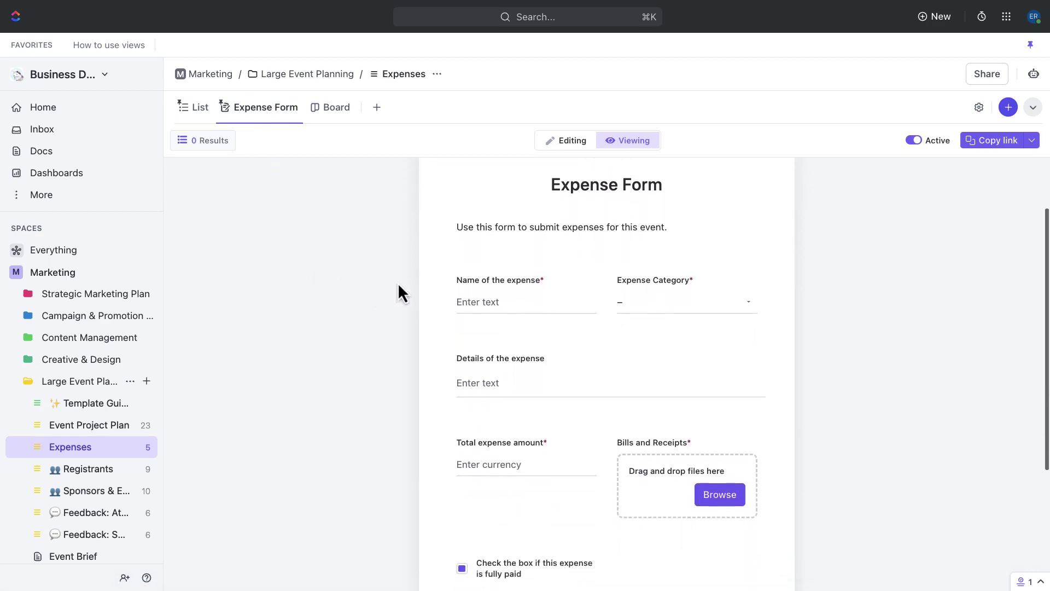
{"action": "scroll", "coordinate": [398, 293], "scroll_direction": "down", "scroll_amount": 2}
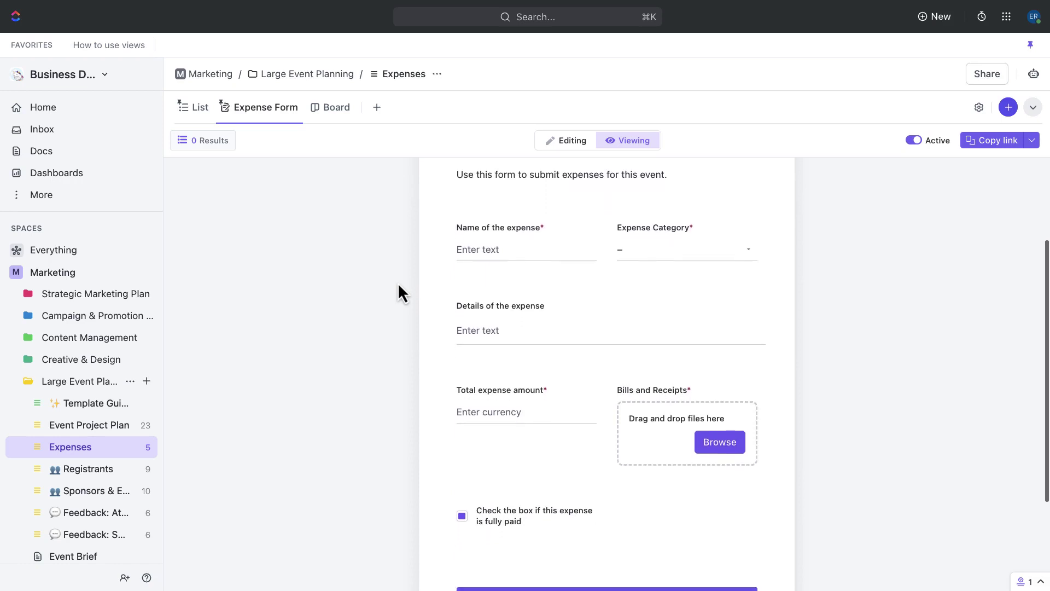
{"action": "scroll", "coordinate": [398, 293], "scroll_direction": "down", "scroll_amount": 2}
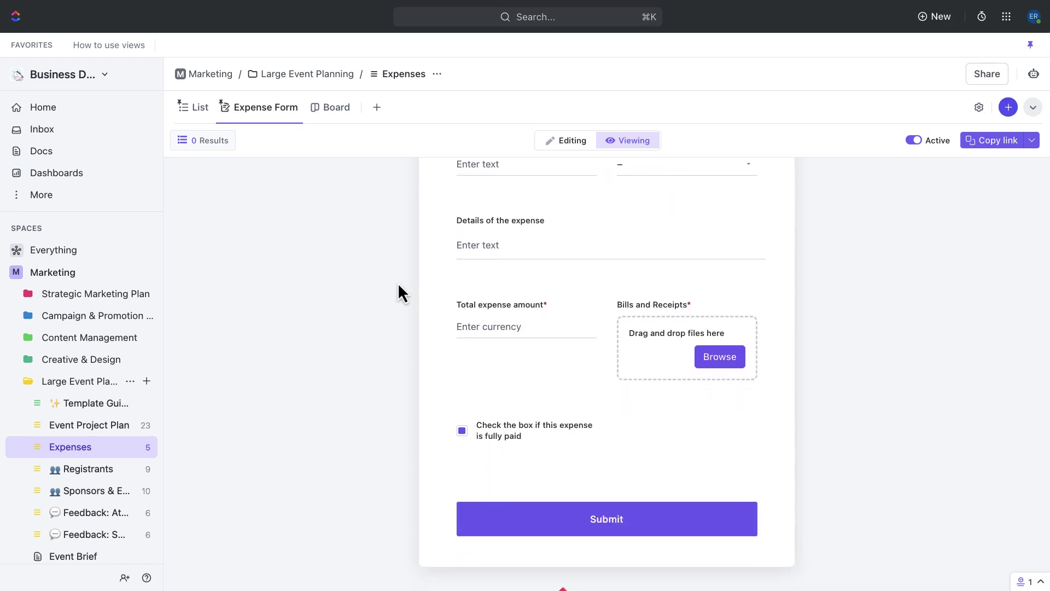
{"action": "left_click", "coordinate": [462, 431]}
{"action": "left_click", "coordinate": [462, 431]}
Step: Set the form's Expense Category to Entertainment
{"action": "scroll", "coordinate": [462, 437], "scroll_direction": "up", "scroll_amount": 2}
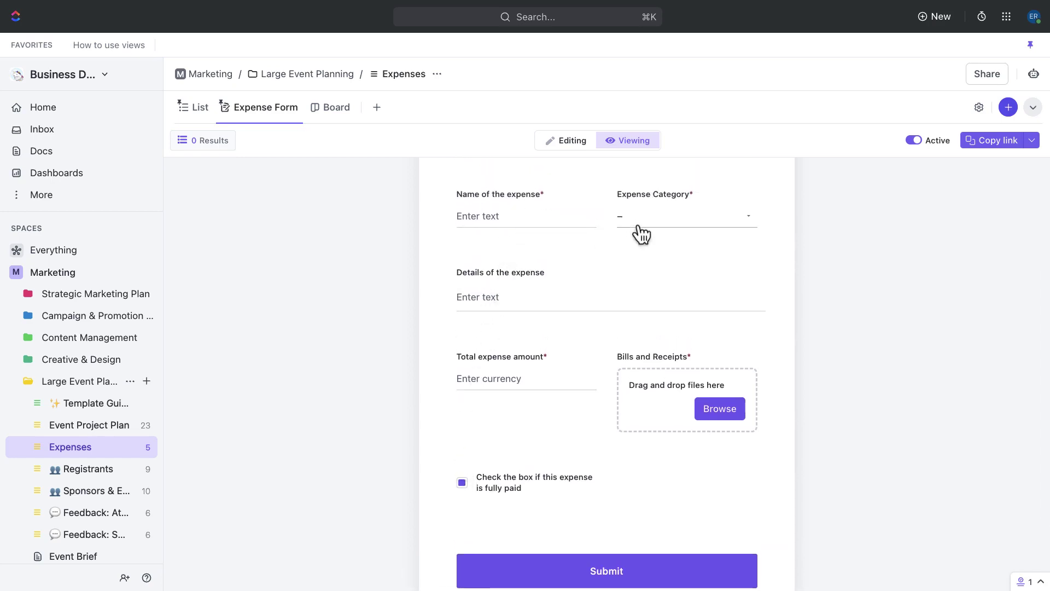
{"action": "left_click", "coordinate": [746, 218]}
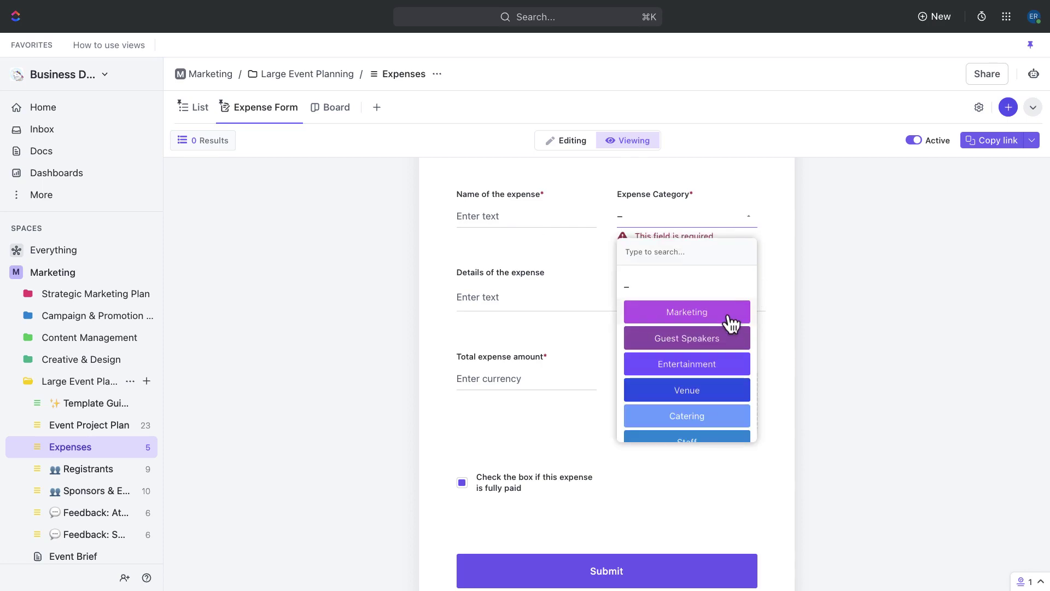
{"action": "left_click", "coordinate": [737, 365]}
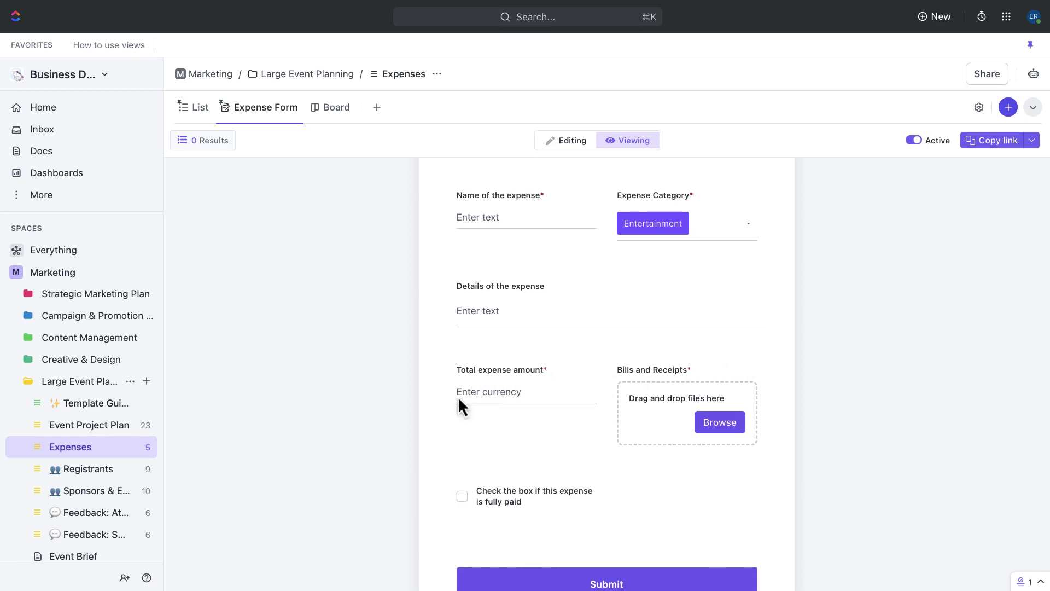
Step: Open Event Project Plan and collapse its Planning and Pre-Event groups
{"action": "left_click", "coordinate": [101, 431]}
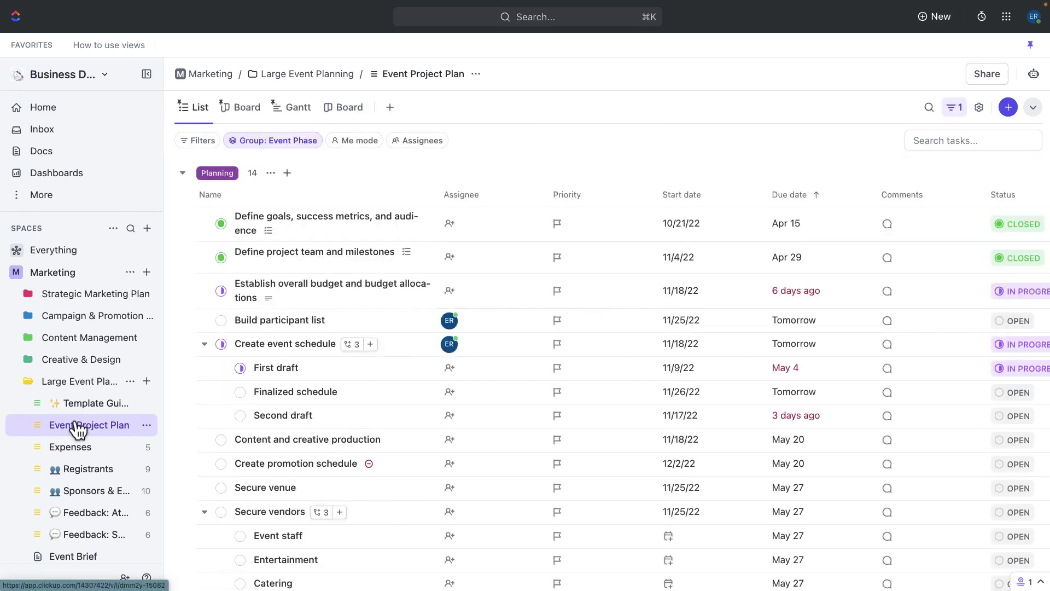
{"action": "left_click", "coordinate": [183, 173]}
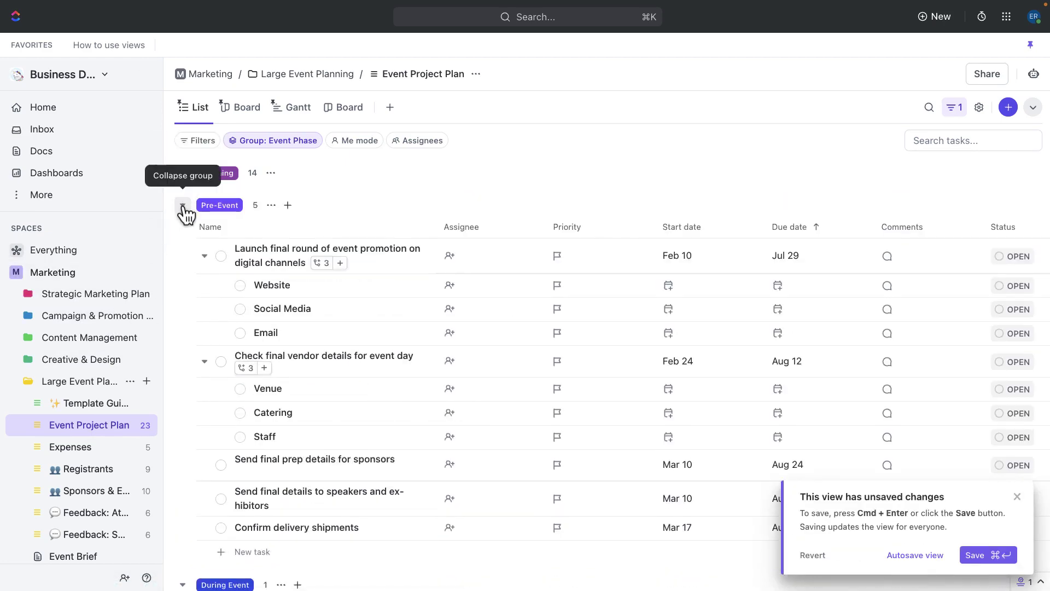
{"action": "left_click", "coordinate": [183, 207]}
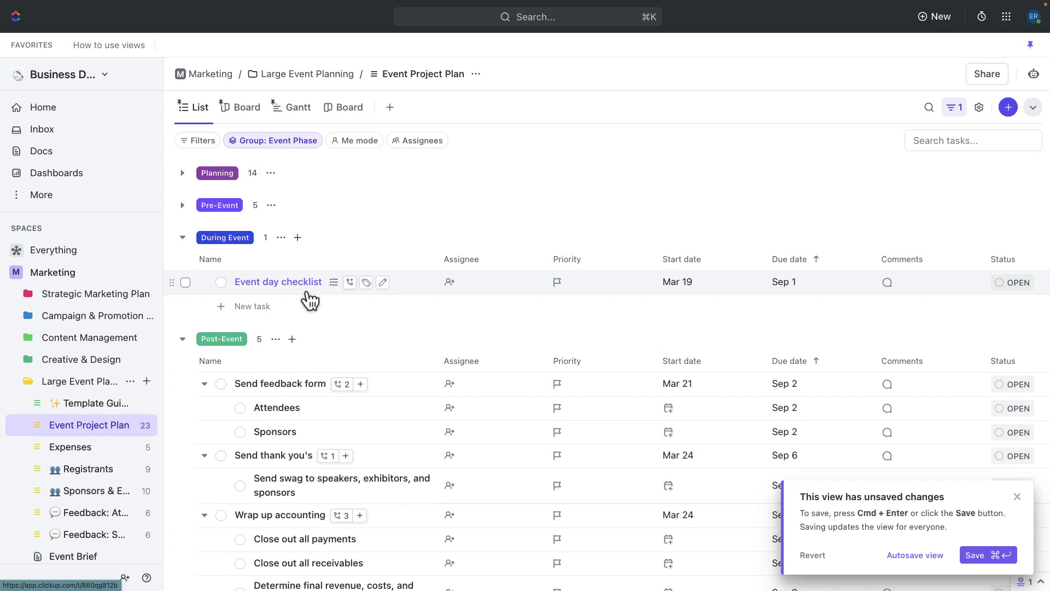
Step: Check off venue setup, vendor setup, and guest speaker and exhibitor arrivals in the Event day checklist
{"action": "left_click", "coordinate": [261, 282]}
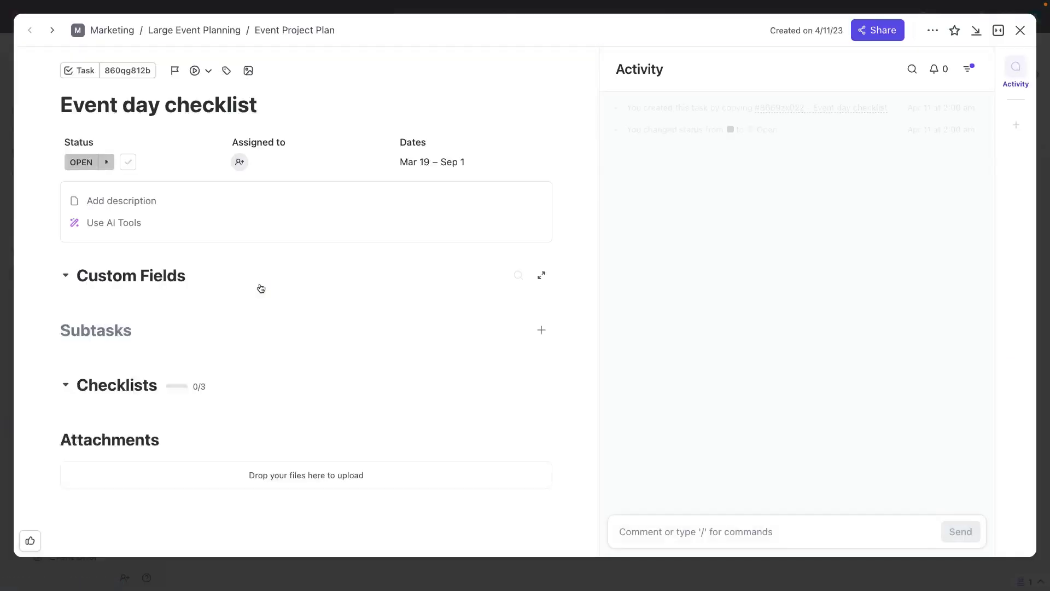
{"action": "scroll", "coordinate": [261, 288], "scroll_direction": "down", "scroll_amount": 3}
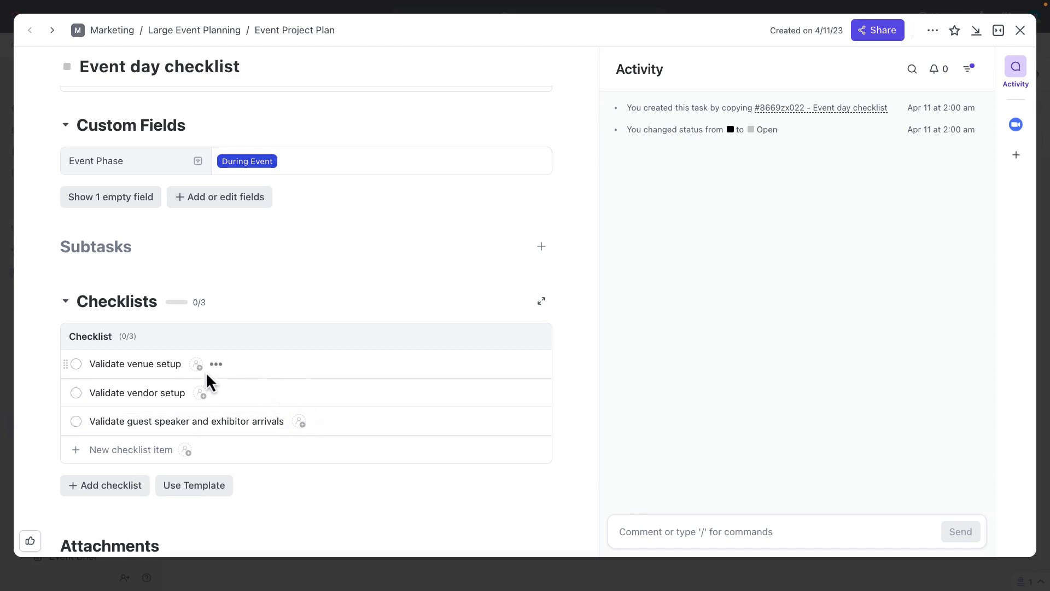
{"action": "left_click", "coordinate": [76, 364]}
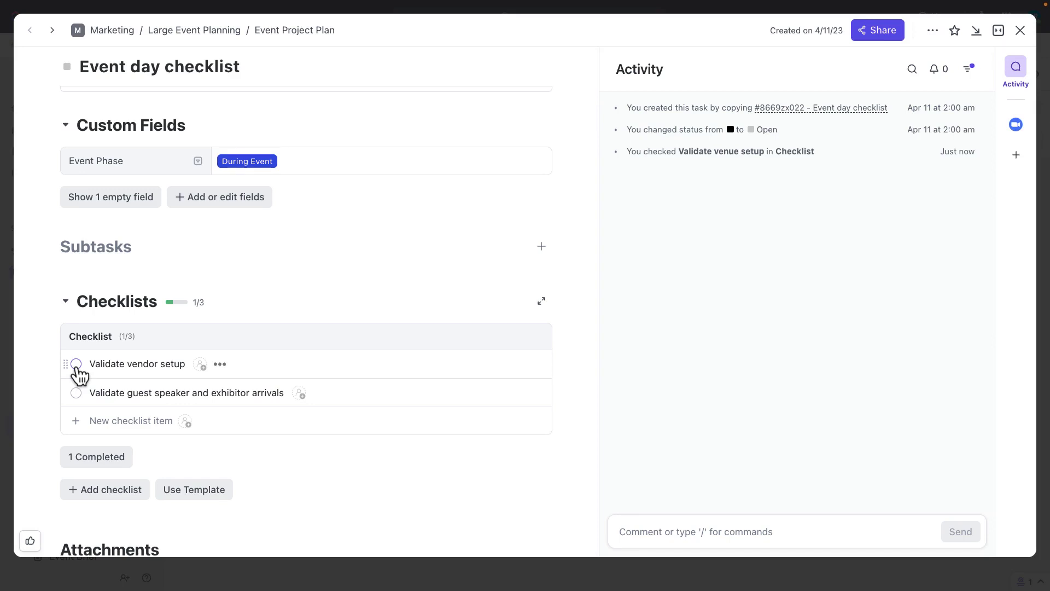
{"action": "left_click", "coordinate": [76, 364]}
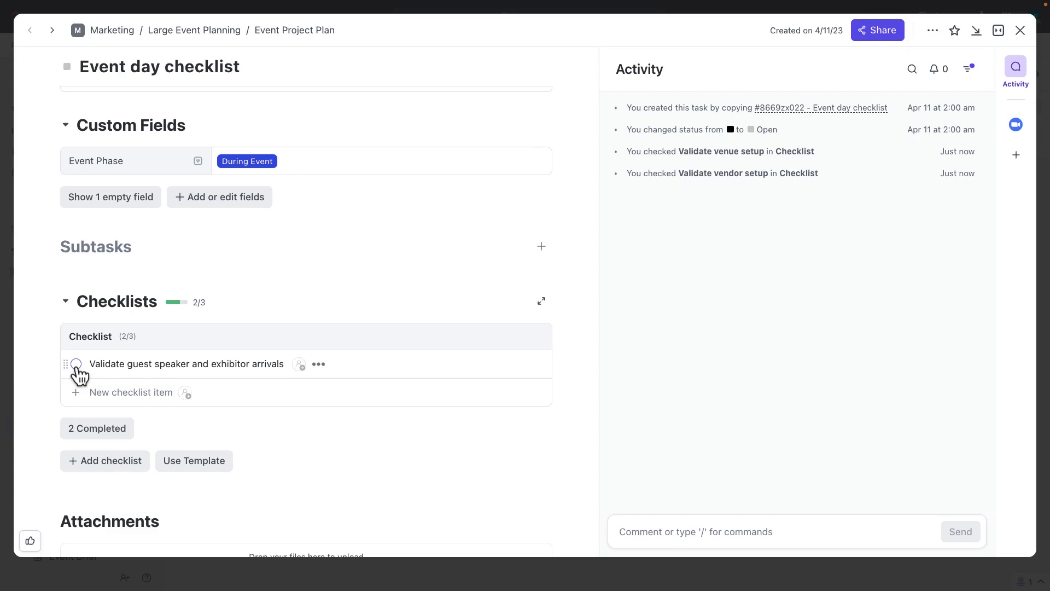
{"action": "left_click", "coordinate": [76, 363]}
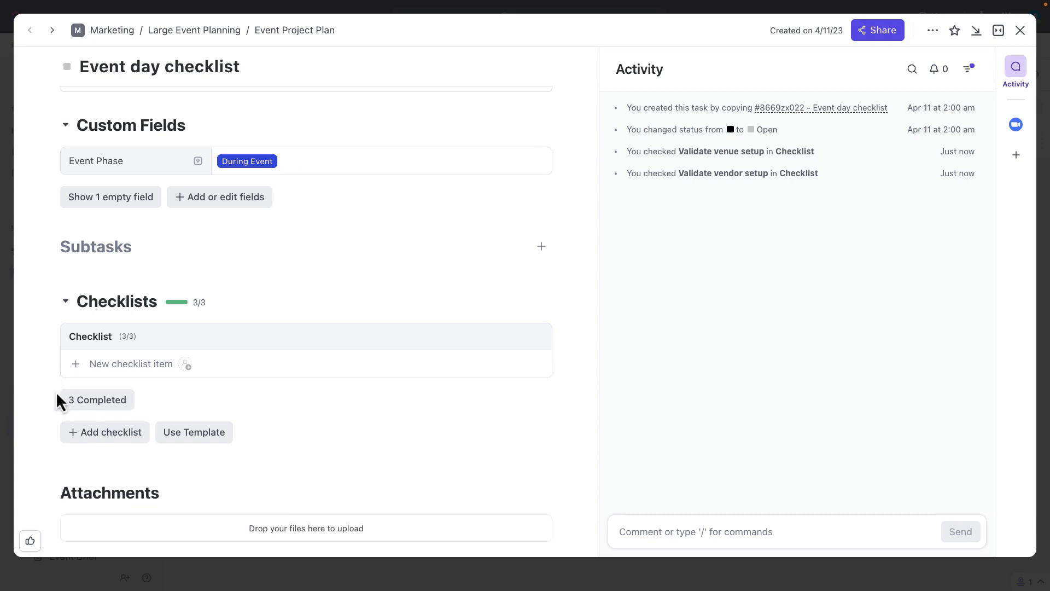
{"action": "left_click", "coordinate": [113, 416]}
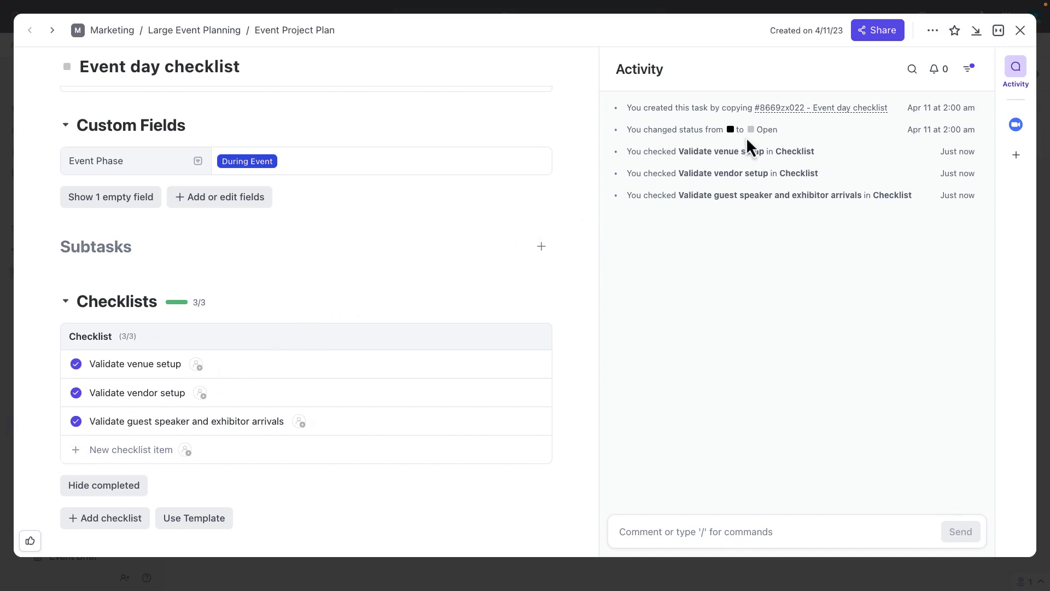
{"action": "left_click", "coordinate": [1020, 31]}
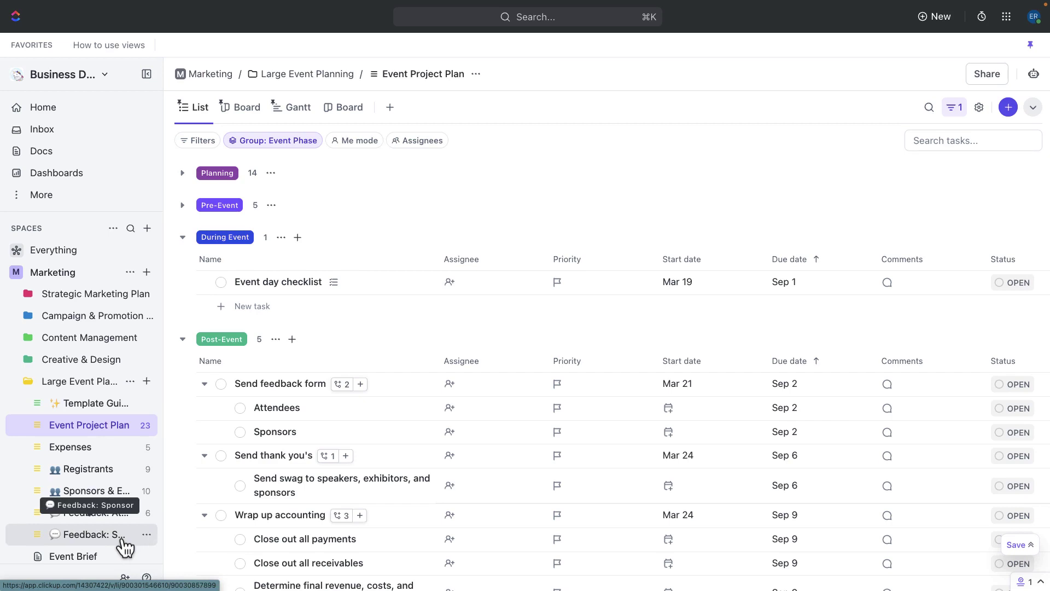
Step: Look through the Feedback: Attendee list and its feedback form
{"action": "left_click", "coordinate": [125, 513]}
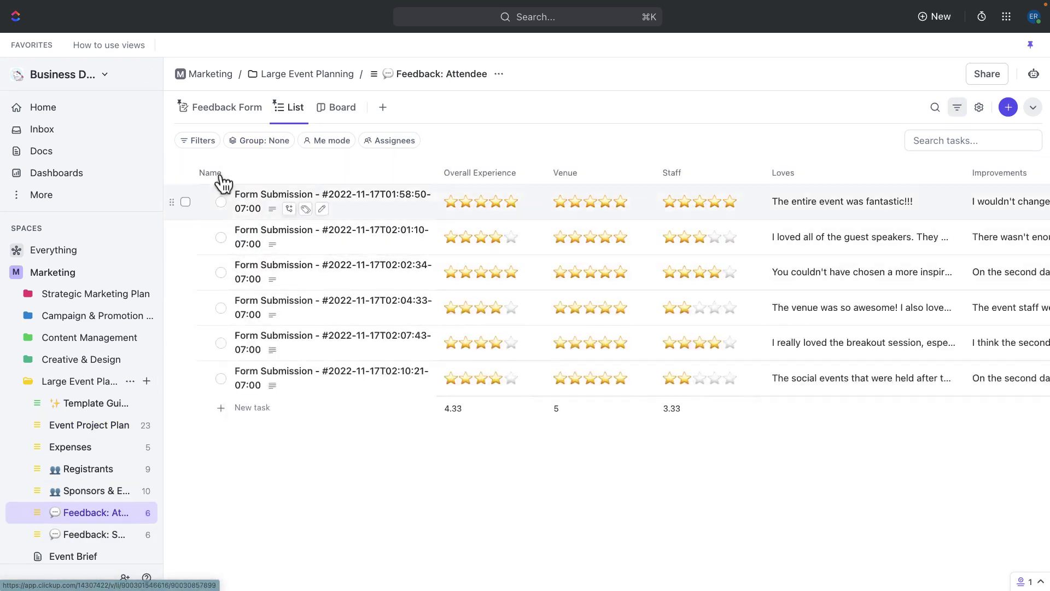
{"action": "left_click", "coordinate": [247, 116]}
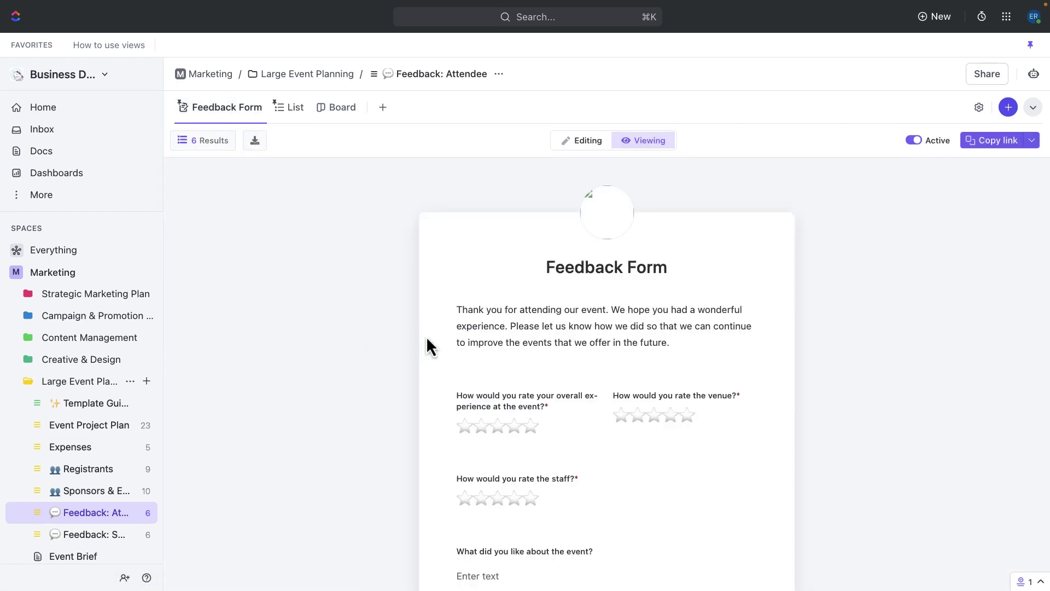
{"action": "scroll", "coordinate": [425, 336], "scroll_direction": "down", "scroll_amount": 3}
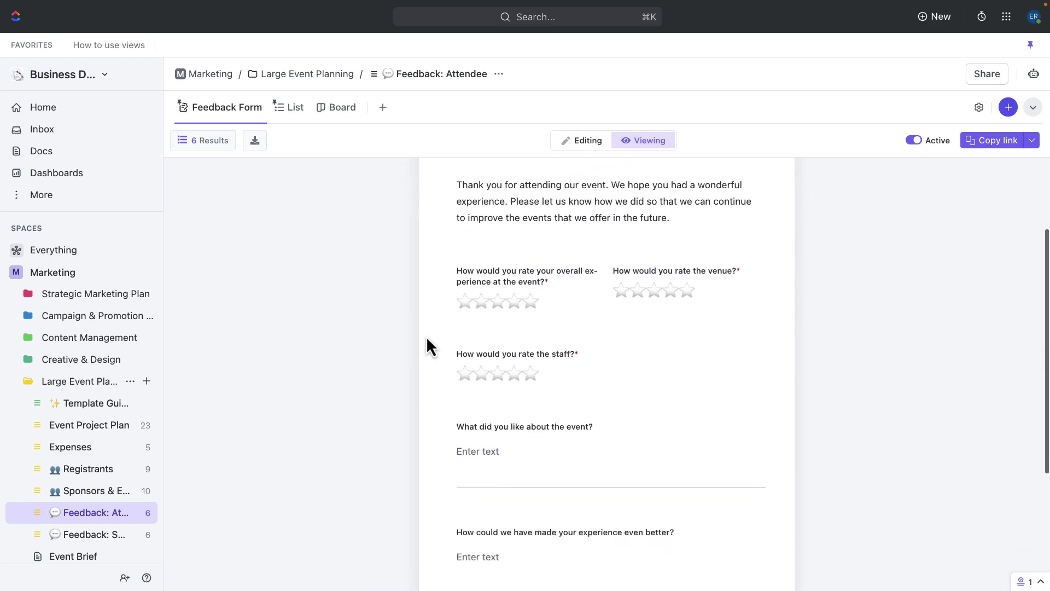
{"action": "scroll", "coordinate": [425, 336], "scroll_direction": "down", "scroll_amount": 2}
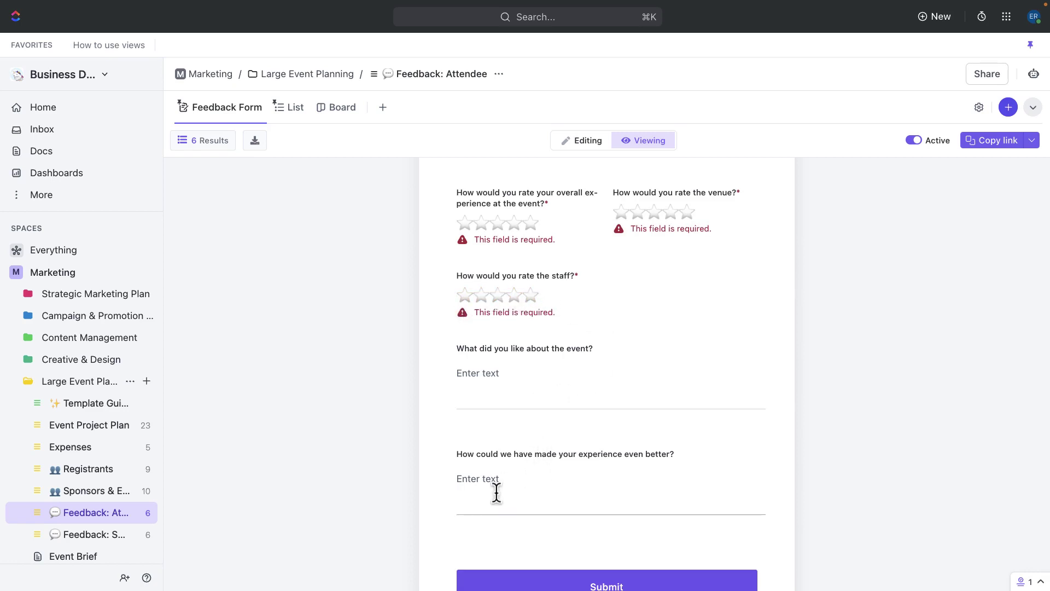
Step: View the Feedback: Sponsor form and preview the Yes/No choices for the business-goals question
{"action": "left_click", "coordinate": [119, 534]}
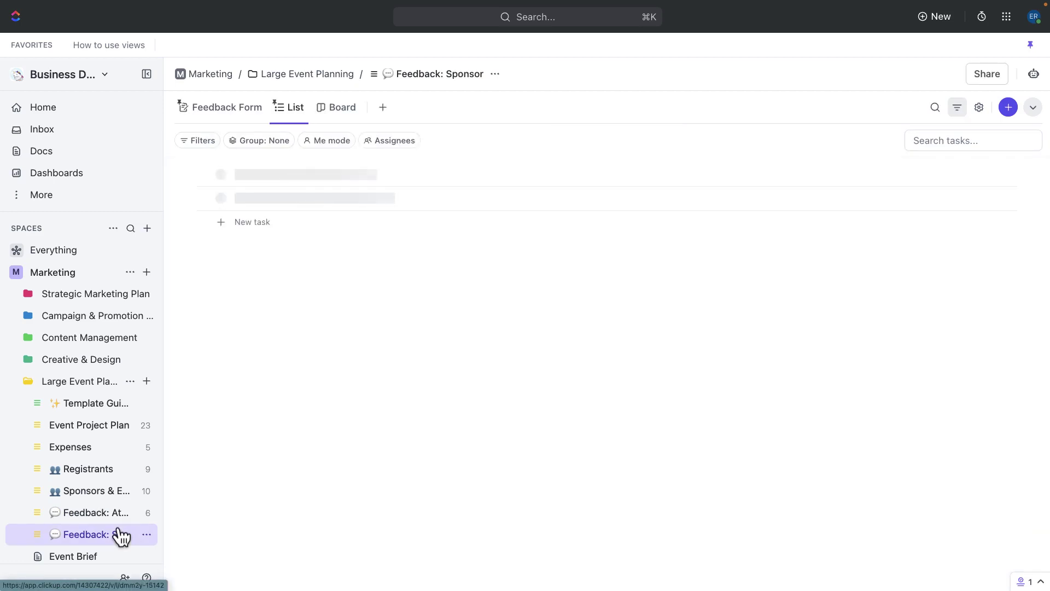
{"action": "left_click", "coordinate": [255, 112]}
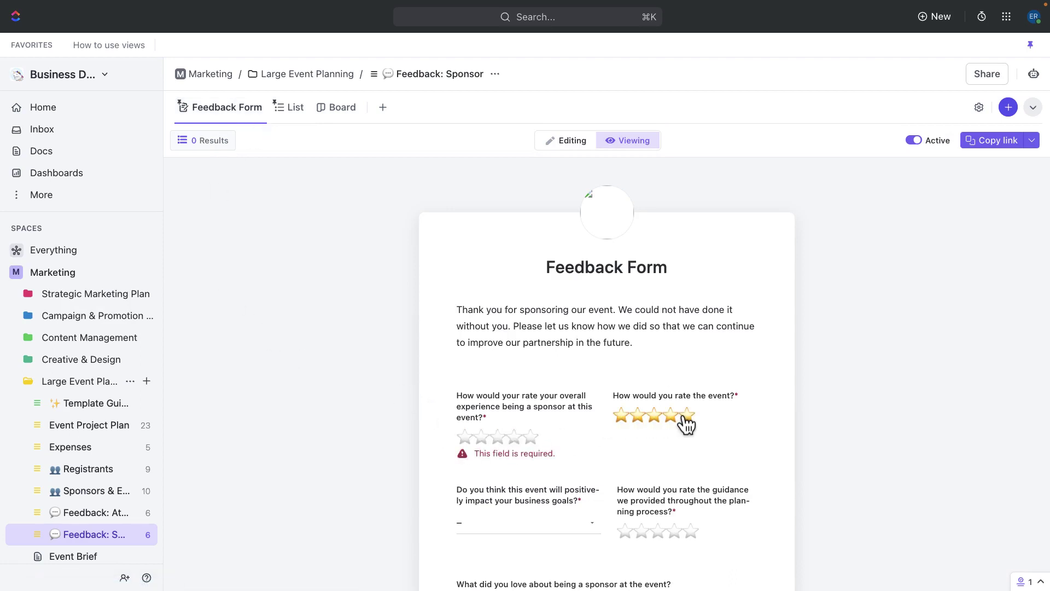
{"action": "left_click", "coordinate": [596, 528]}
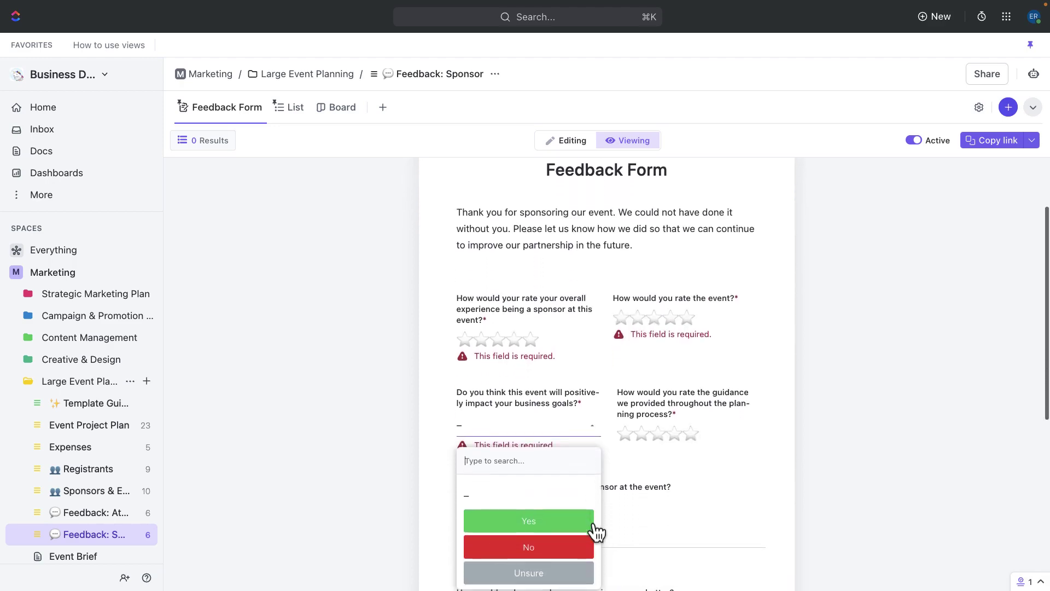
{"action": "left_click", "coordinate": [623, 520]}
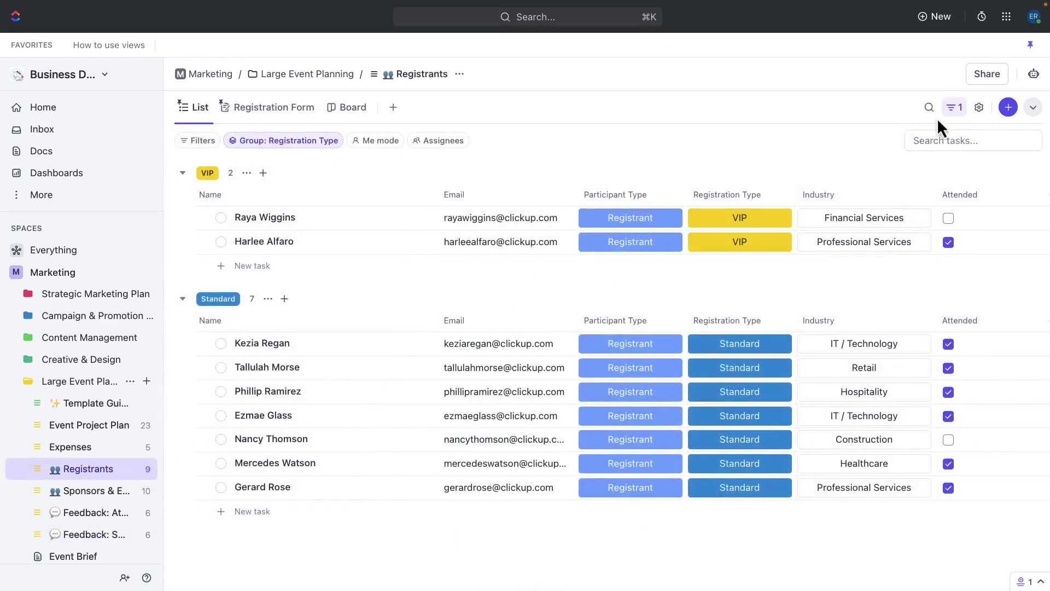
Step: Add a Registrants automation, Attended checked → Send Email, with subject 'Thank you for joining us !'
{"action": "left_click", "coordinate": [1034, 76]}
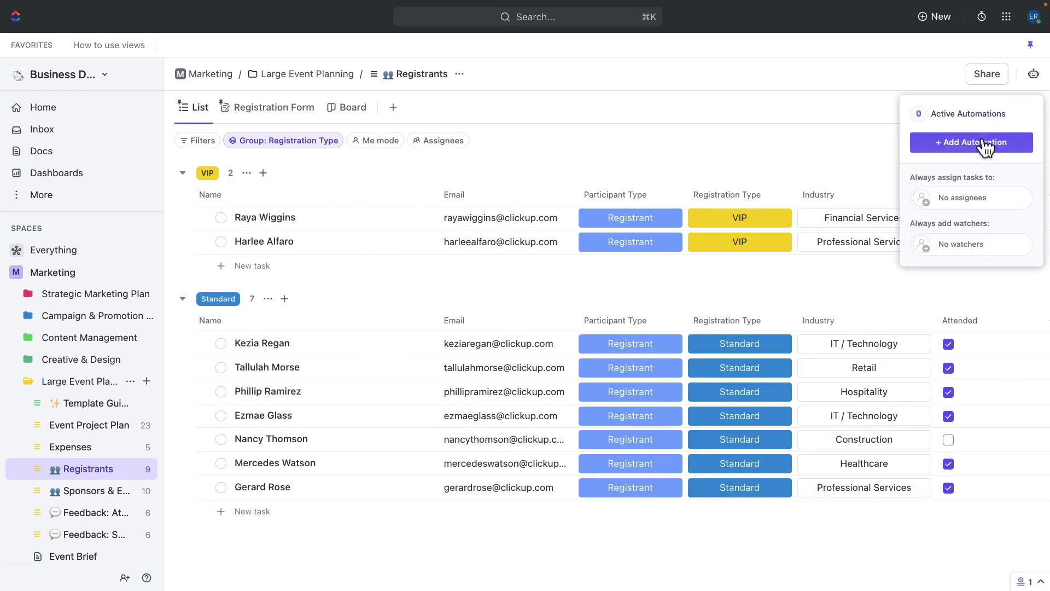
{"action": "left_click", "coordinate": [974, 145]}
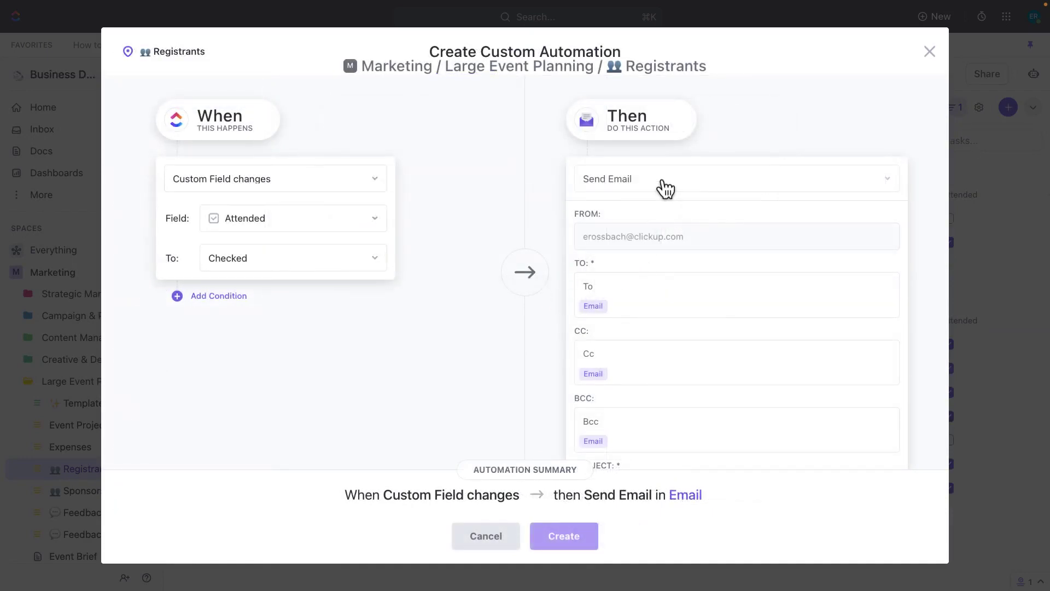
{"action": "scroll", "coordinate": [665, 188], "scroll_direction": "down", "scroll_amount": 4}
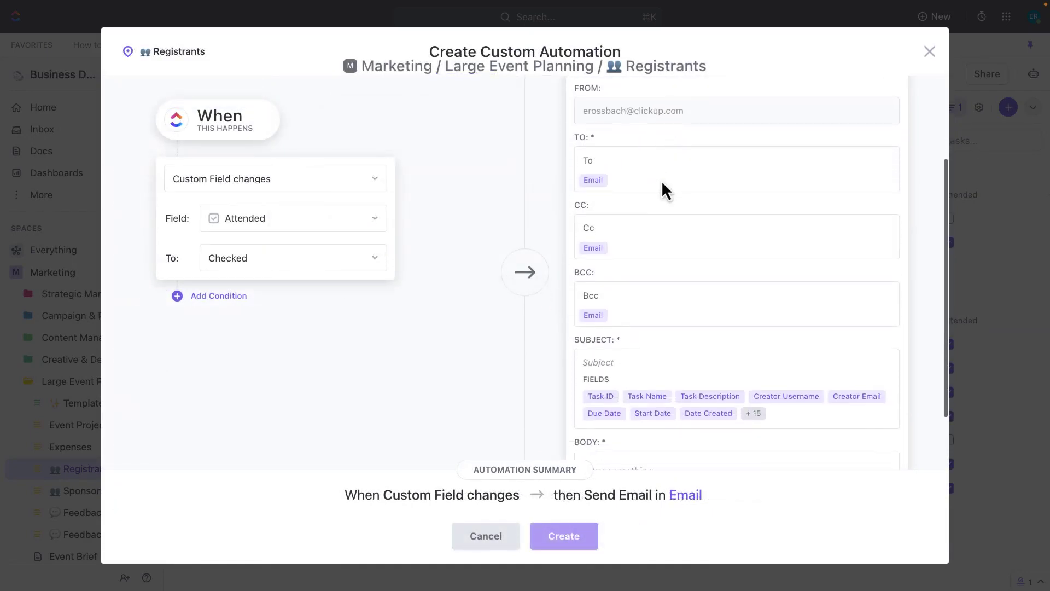
{"action": "left_click", "coordinate": [620, 284]}
{"action": "type", "text": "Thank you for joining us "}
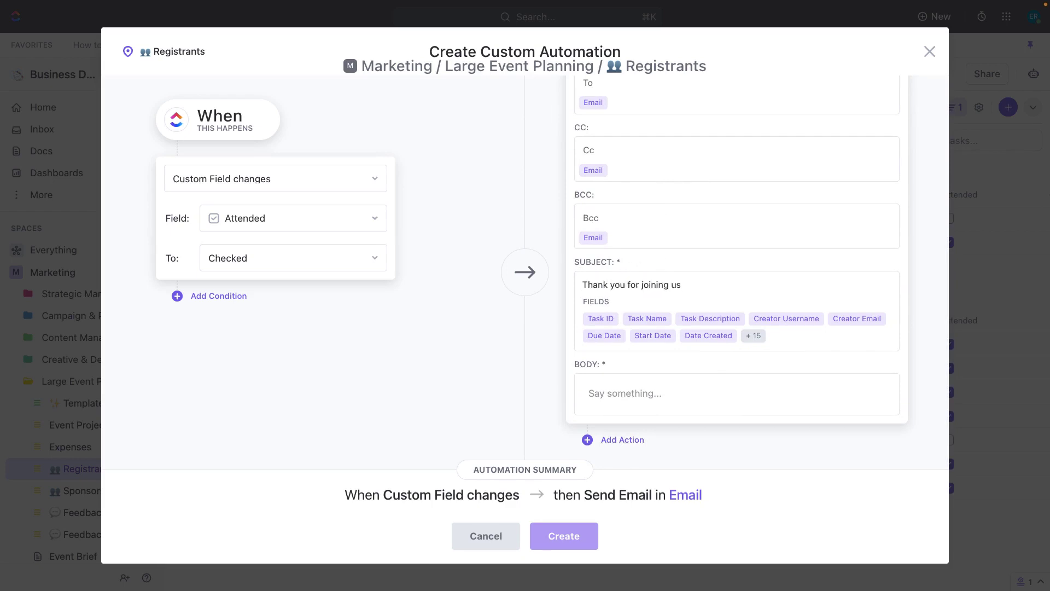
{"action": "type", "text": "!"}
Step: Write a thank-you email body with the pasted feedback form link using AI Continue writing
{"action": "left_click", "coordinate": [621, 377]}
{"action": "type", "text": "Write an email thanking this person for their attendance to our conference and ask"}
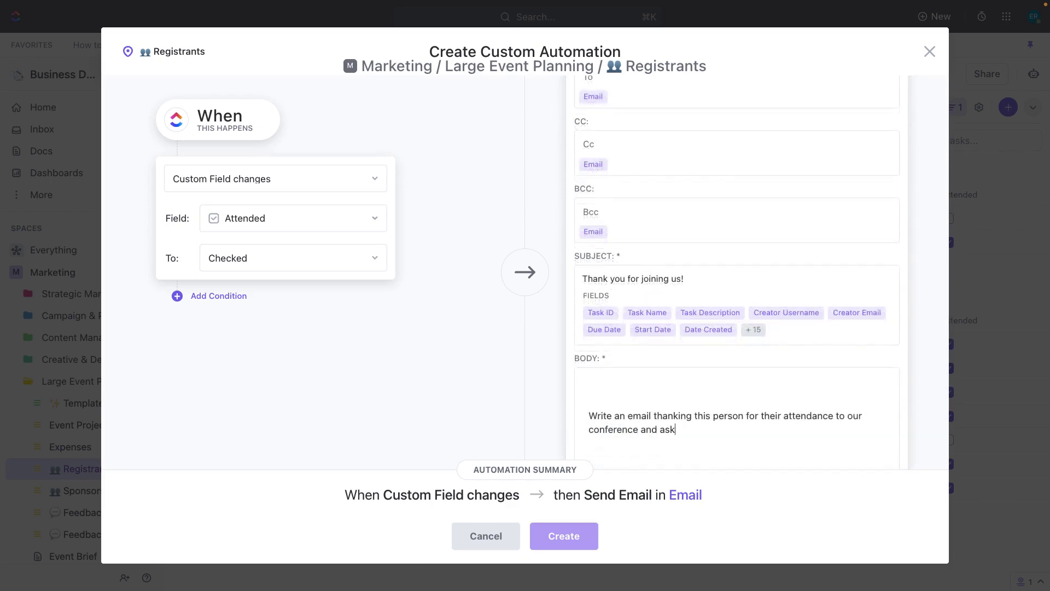
{"action": "type", "text": "ing them to complete the feedba"}
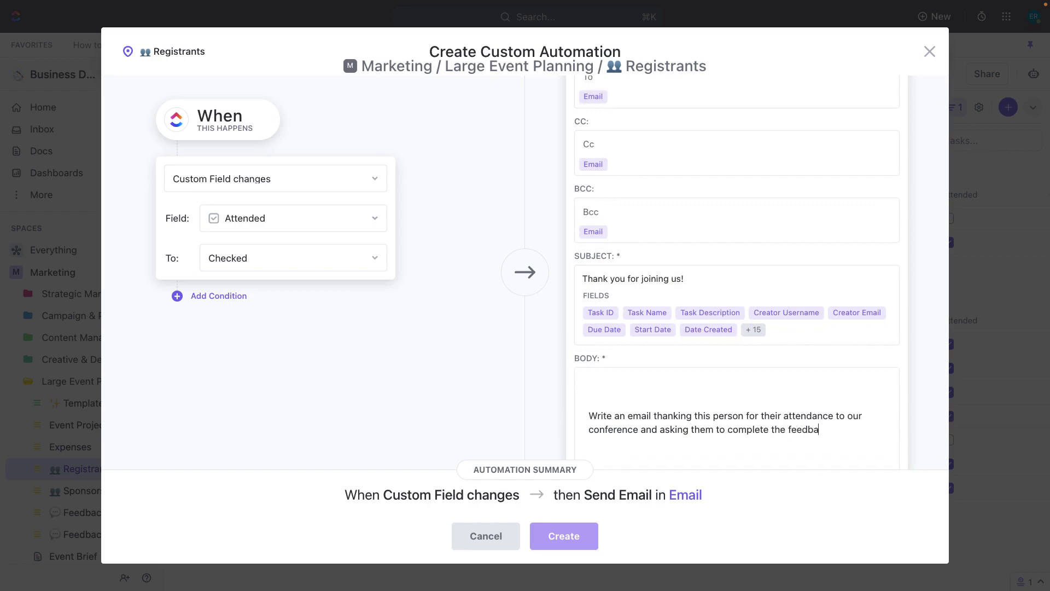
{"action": "type", "text": "ck form found here:"}
{"action": "type", "text": "https://forms.clickup.com/14307422/f/dmm2y-15242/WNY4JPWT5L485C6ARW"}
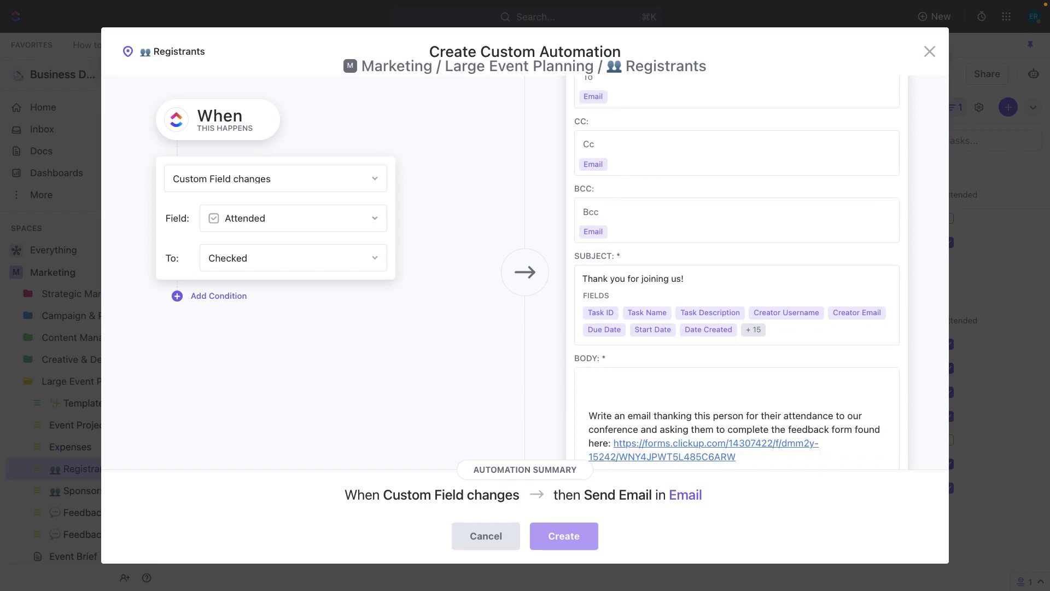
{"action": "left_click_drag", "start_coordinate": [736, 457], "coordinate": [588, 414]}
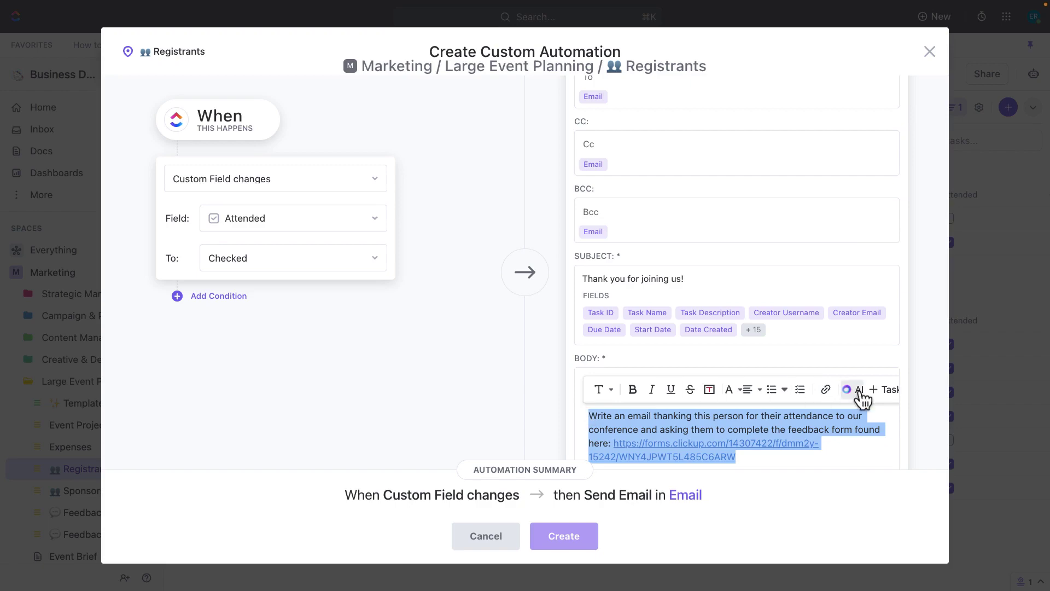
{"action": "left_click", "coordinate": [858, 390]}
{"action": "left_click", "coordinate": [861, 526]}
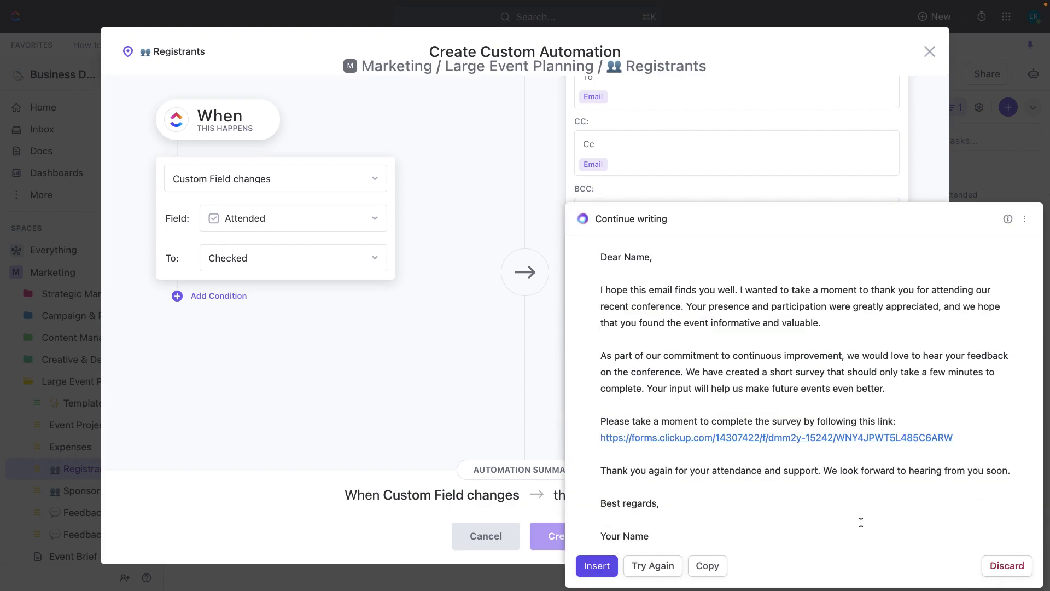
{"action": "left_click", "coordinate": [606, 570]}
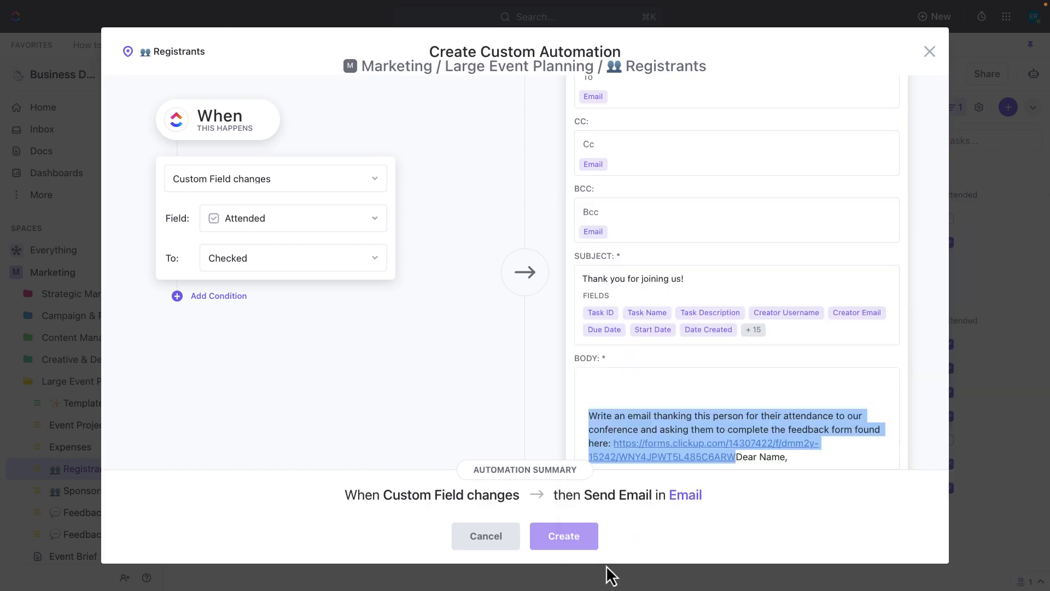
{"action": "key", "text": "BackSpace"}
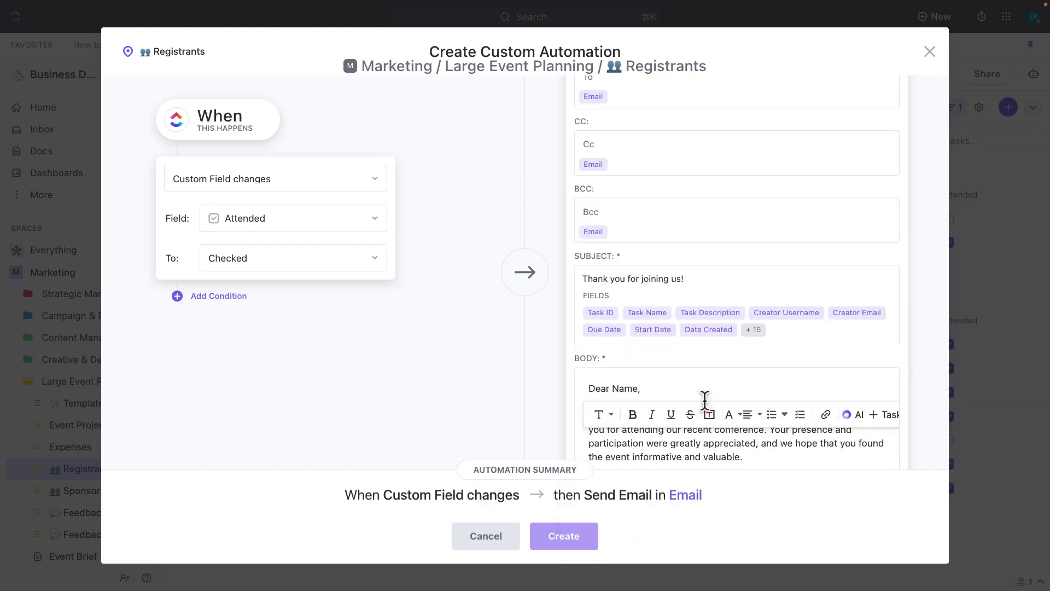
{"action": "double_click", "coordinate": [623, 386]}
{"action": "scroll", "coordinate": [631, 386], "scroll_direction": "down", "scroll_amount": 5}
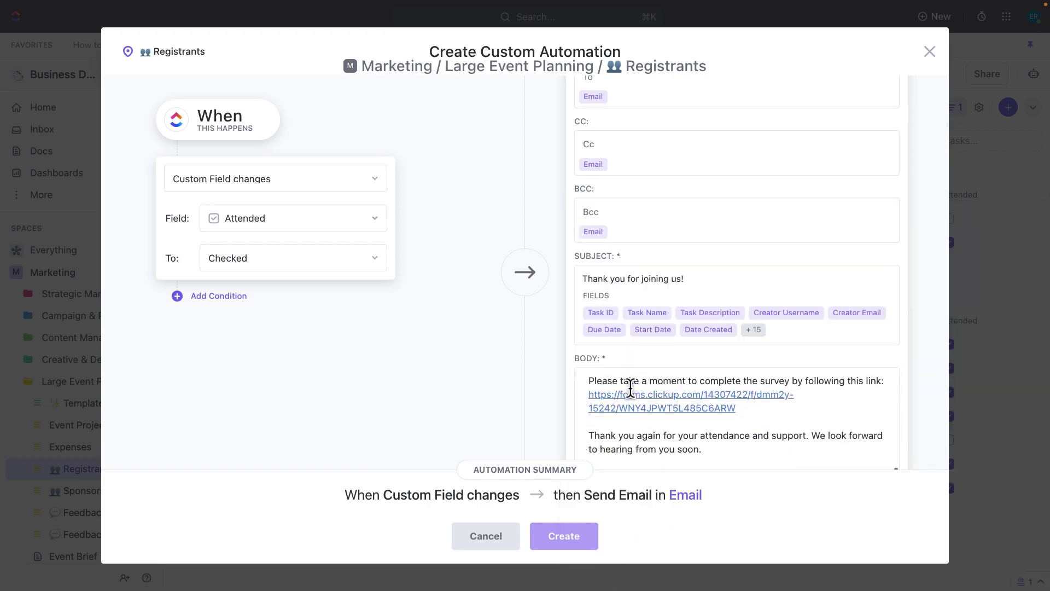
{"action": "scroll", "coordinate": [631, 386], "scroll_direction": "down", "scroll_amount": 5}
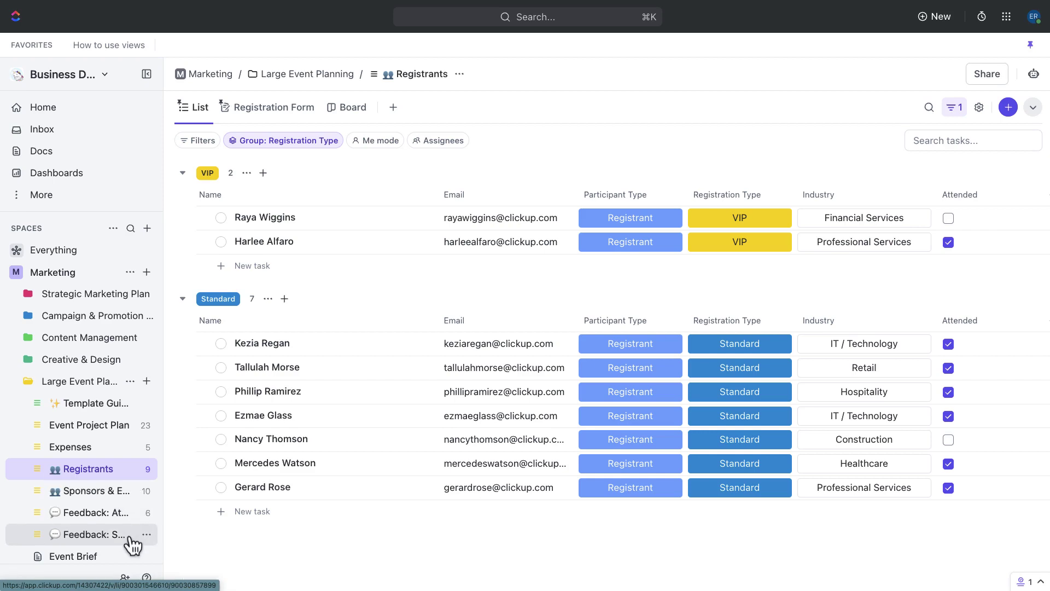
Step: Open Feedback: Attendee, peek at the Survey Questions doc, then open the last Form Submission
{"action": "left_click", "coordinate": [124, 515]}
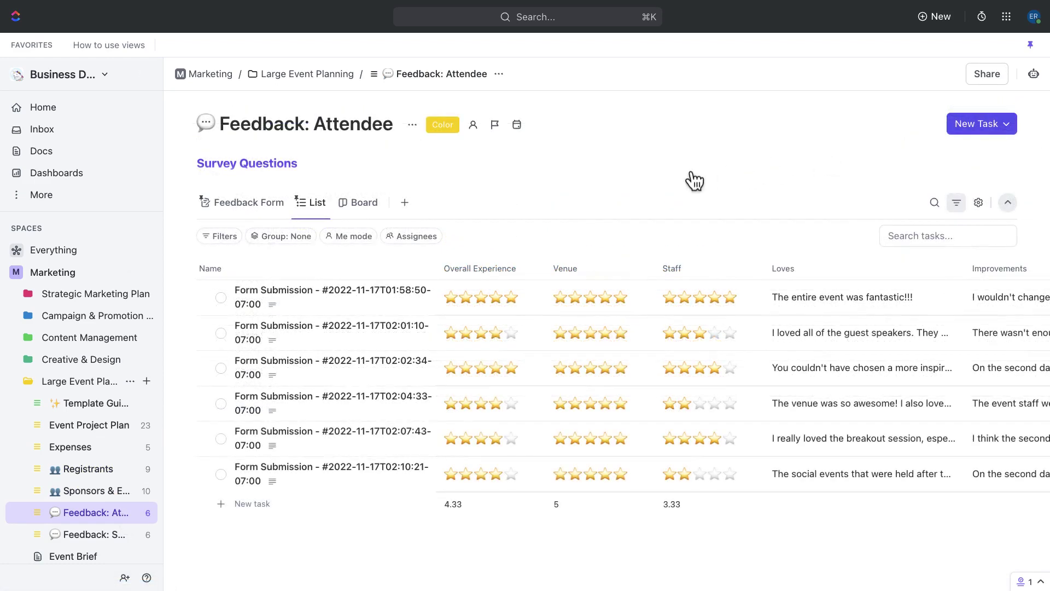
{"action": "left_click", "coordinate": [295, 169]}
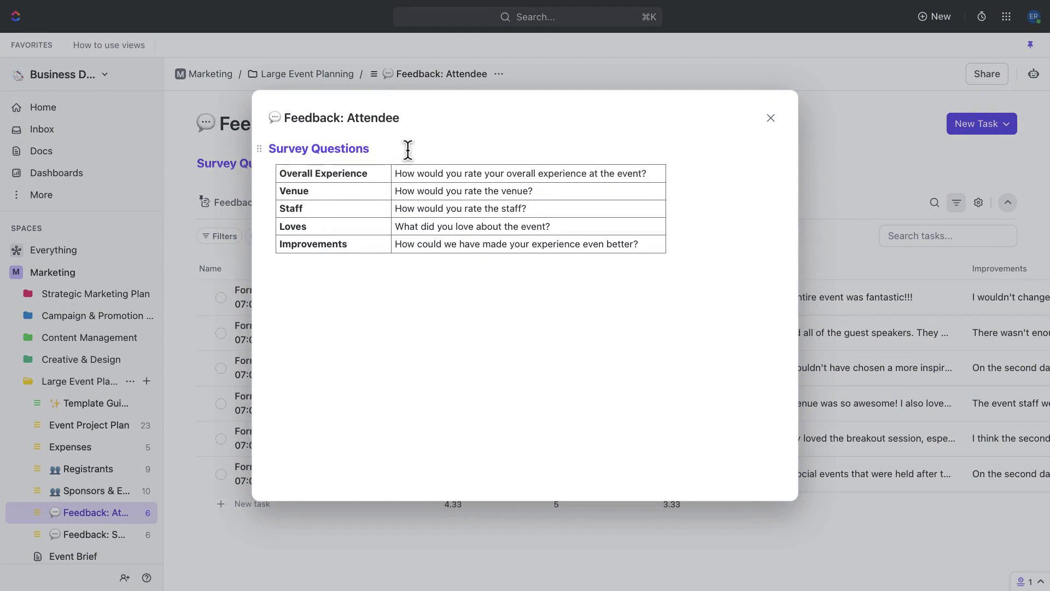
{"action": "left_click", "coordinate": [771, 119]}
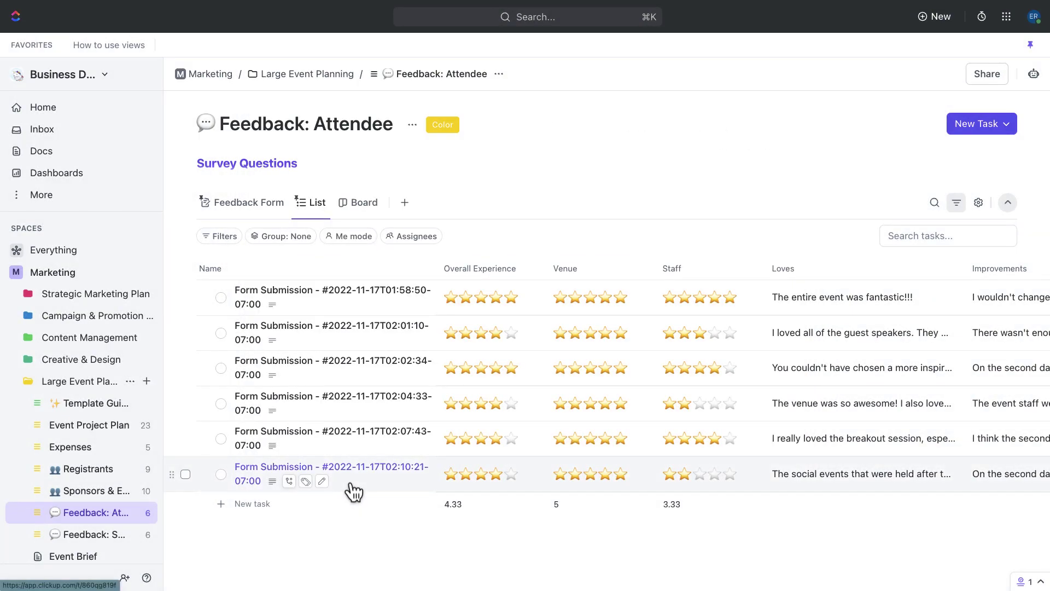
{"action": "scroll", "coordinate": [353, 491], "scroll_direction": "right", "scroll_amount": 5}
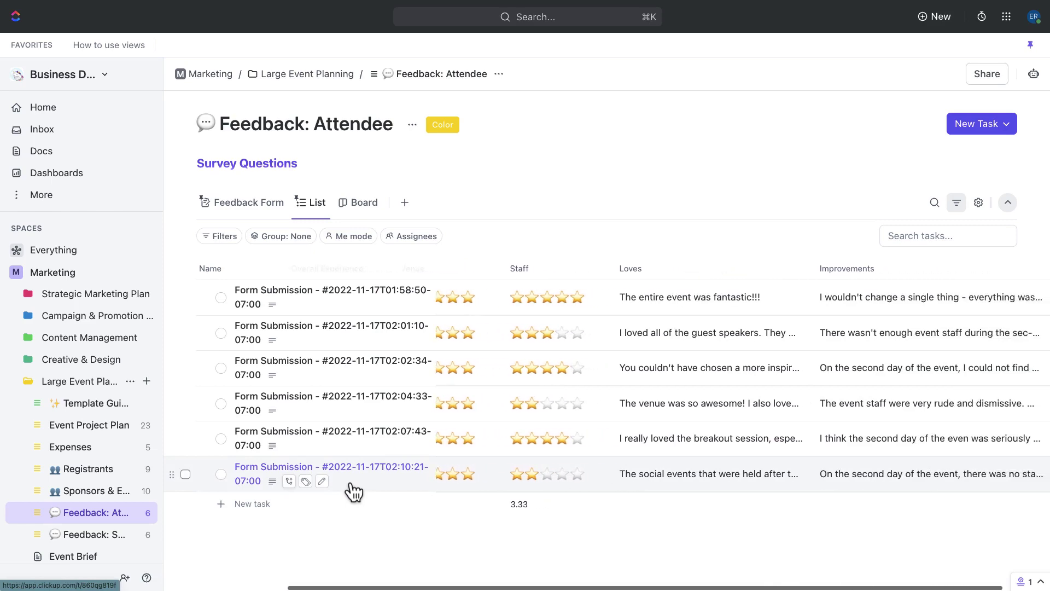
{"action": "left_click", "coordinate": [354, 491]}
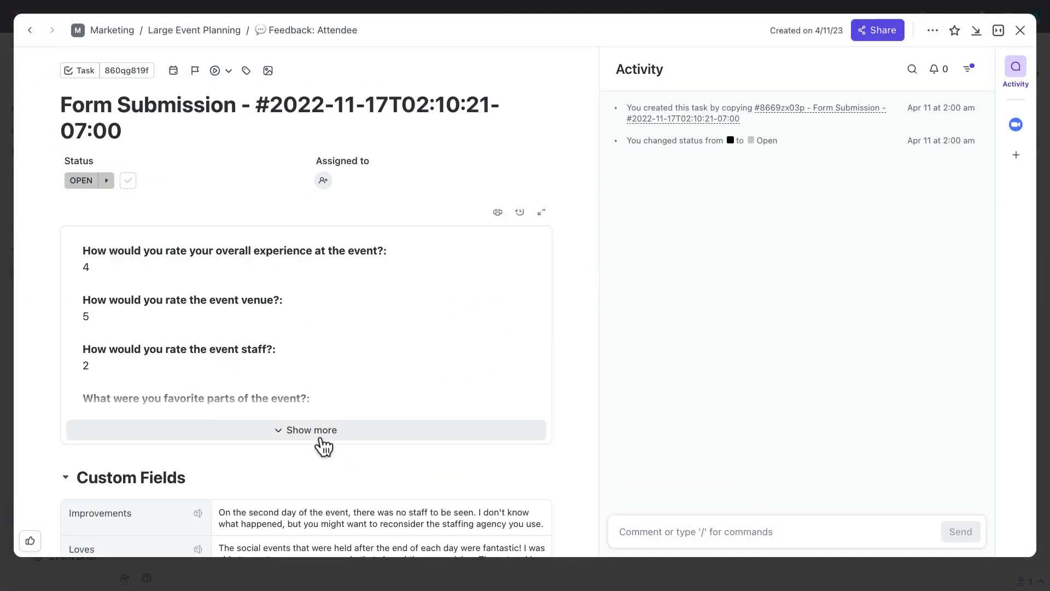
Step: Expand the submission's full answers and scroll to its Custom Fields star ratings (4, 2, 5)
{"action": "left_click", "coordinate": [322, 434]}
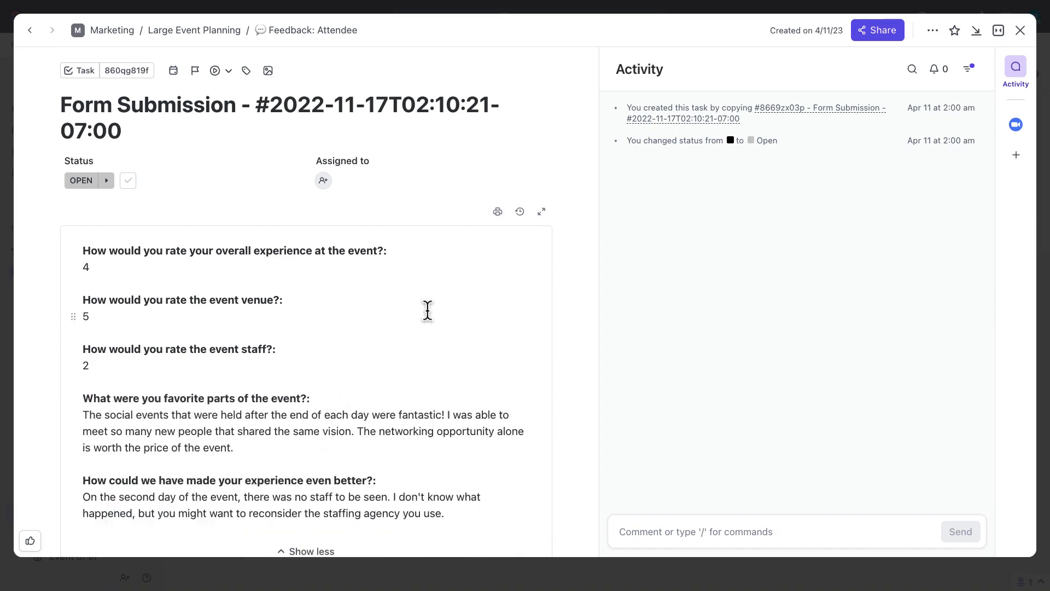
{"action": "scroll", "coordinate": [428, 310], "scroll_direction": "down", "scroll_amount": 3}
{"action": "scroll", "coordinate": [427, 310], "scroll_direction": "down", "scroll_amount": 1}
{"action": "scroll", "coordinate": [427, 310], "scroll_direction": "down", "scroll_amount": 6}
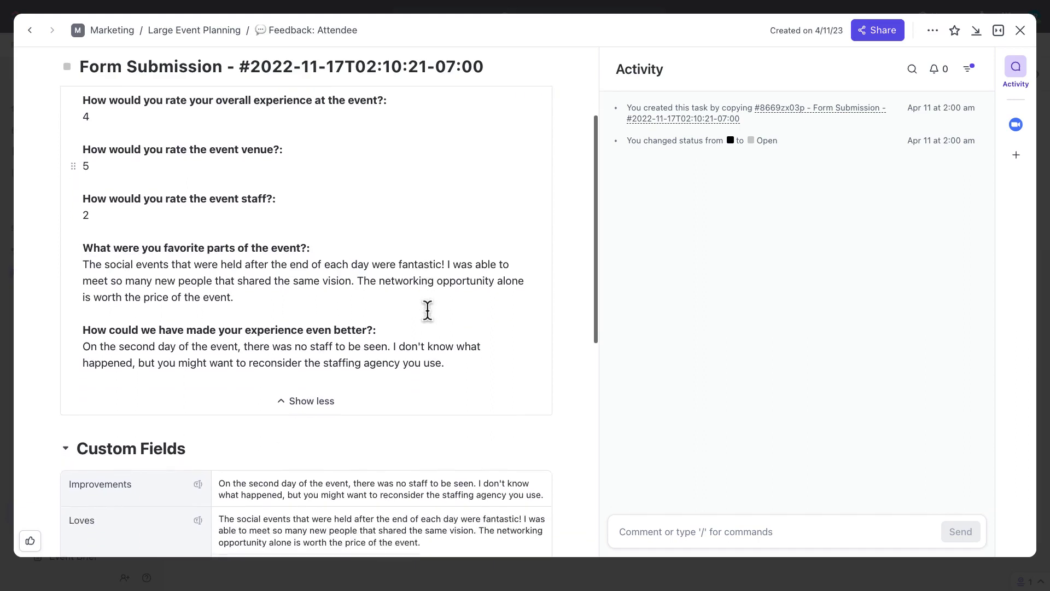
{"action": "scroll", "coordinate": [427, 310], "scroll_direction": "down", "scroll_amount": 4}
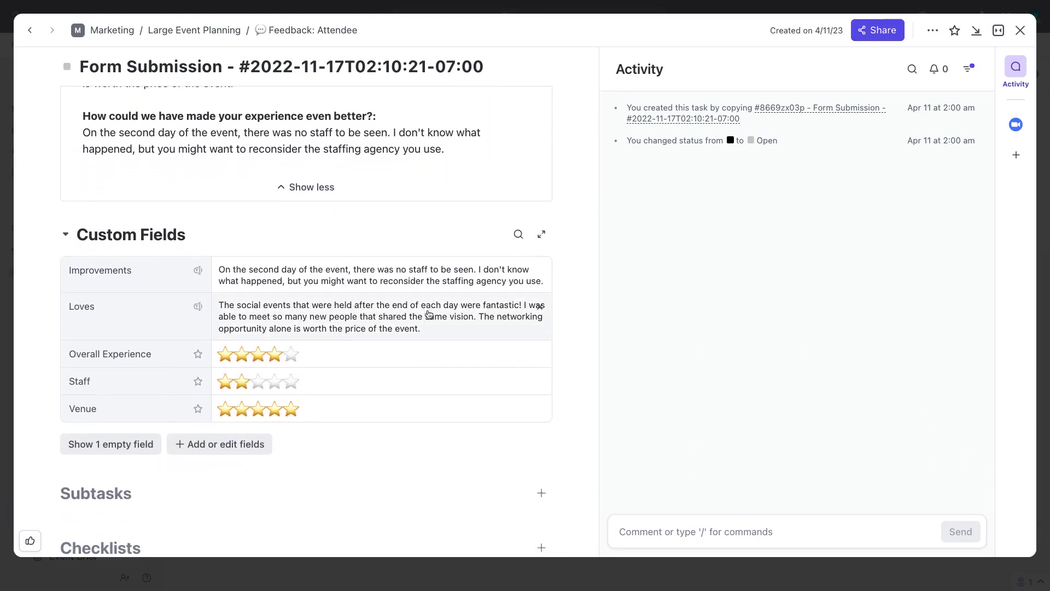